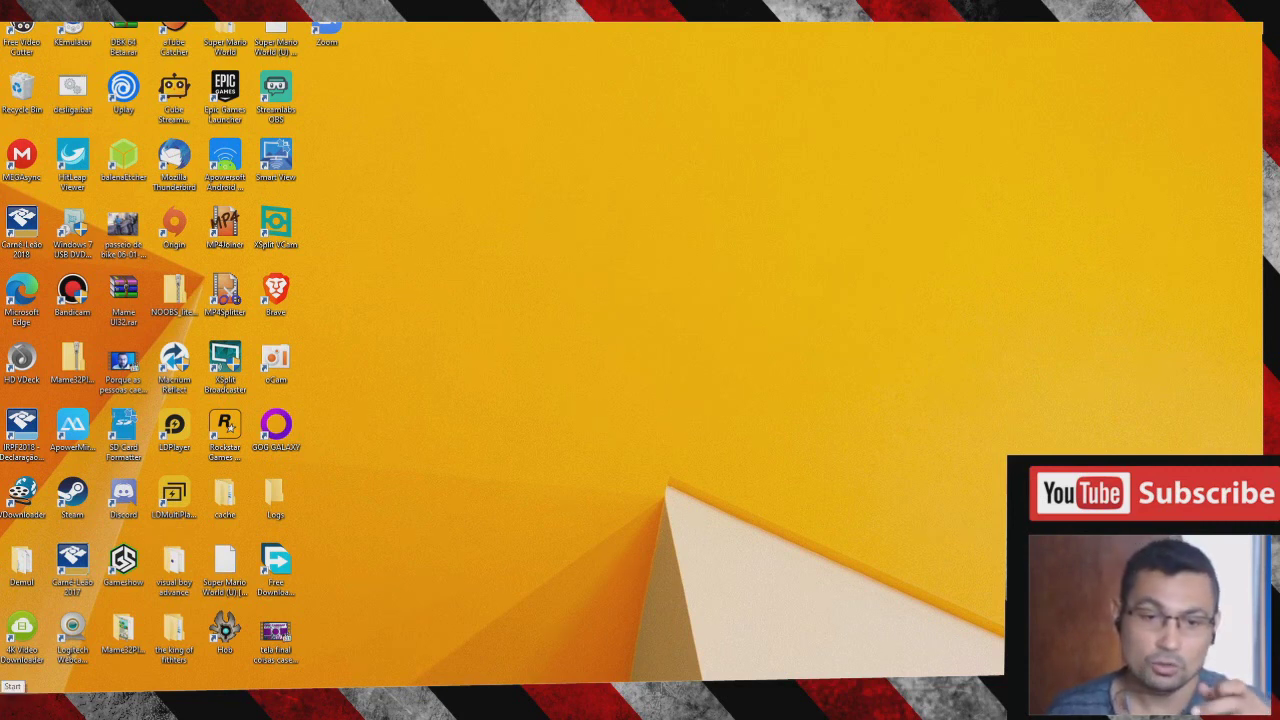
# - Launch Google Chrome by searching 'chrome' from the Windows Start menu
pyautogui.press('super')
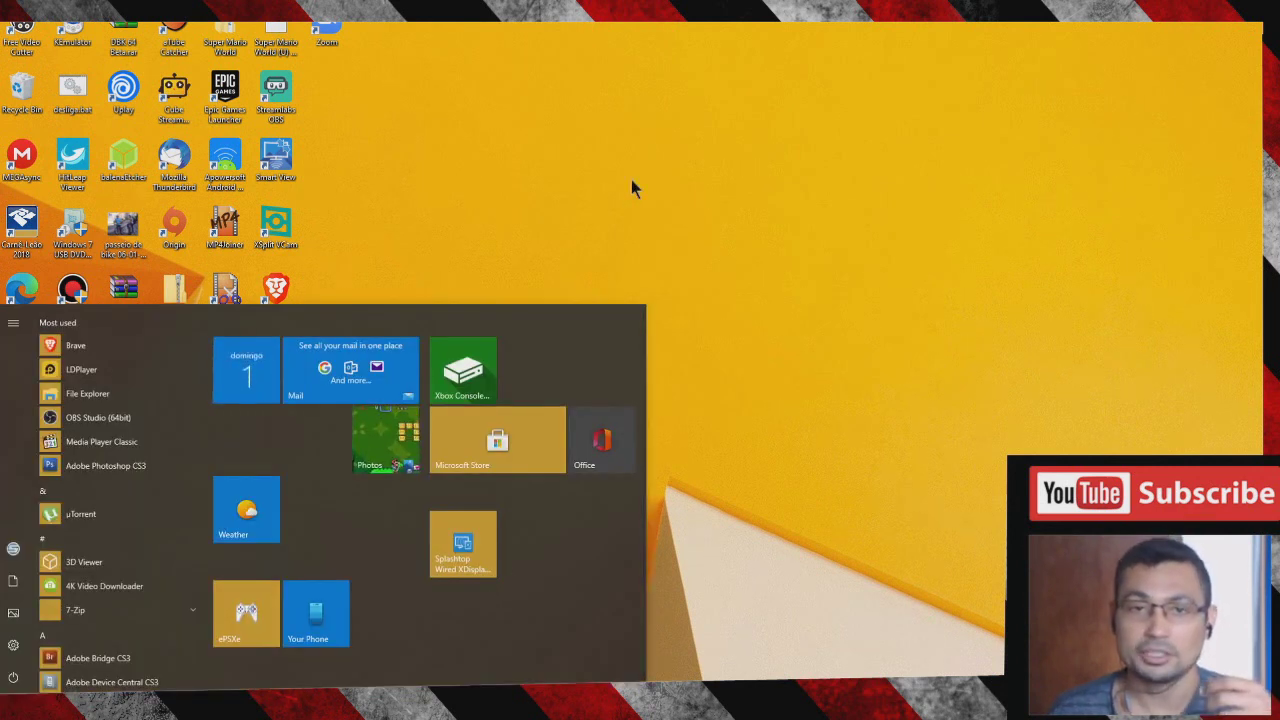
pyautogui.press('super')
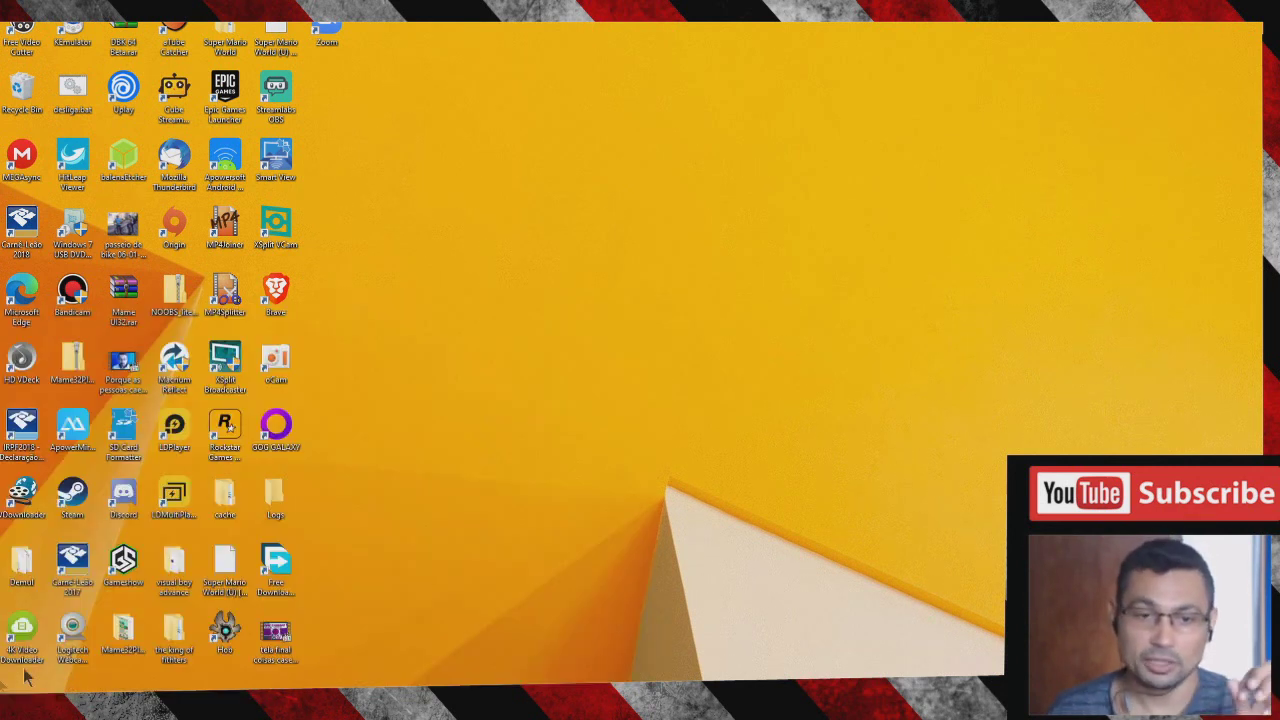
pyautogui.press('super')
pyautogui.write('chrome')
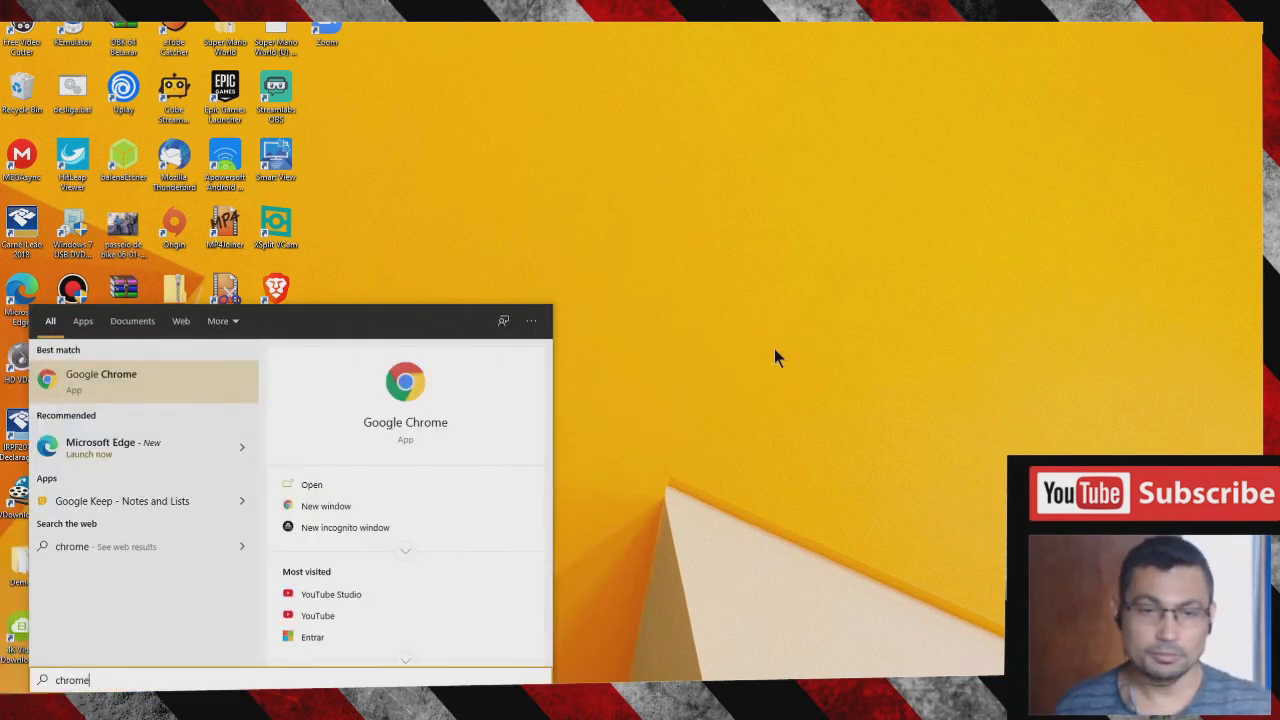
pyautogui.click(175, 383)
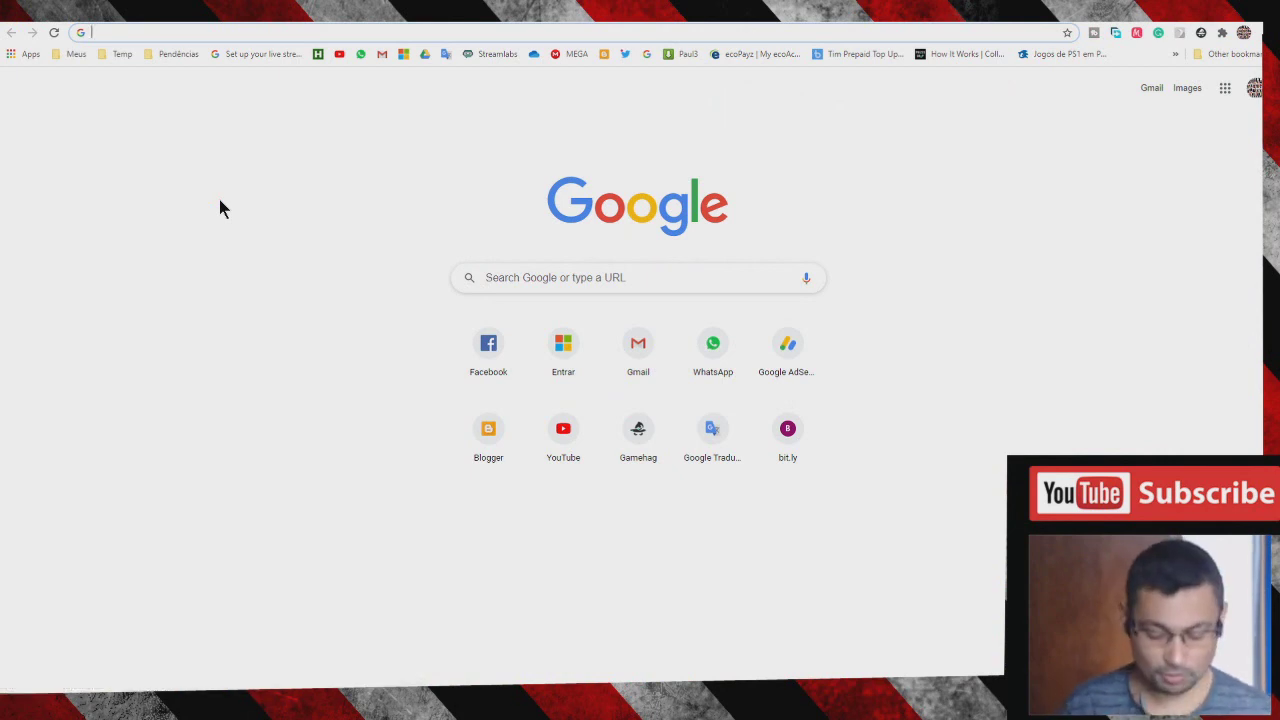
# - Go to roblox.com from the Chrome address bar
pyautogui.write('roblox.c')
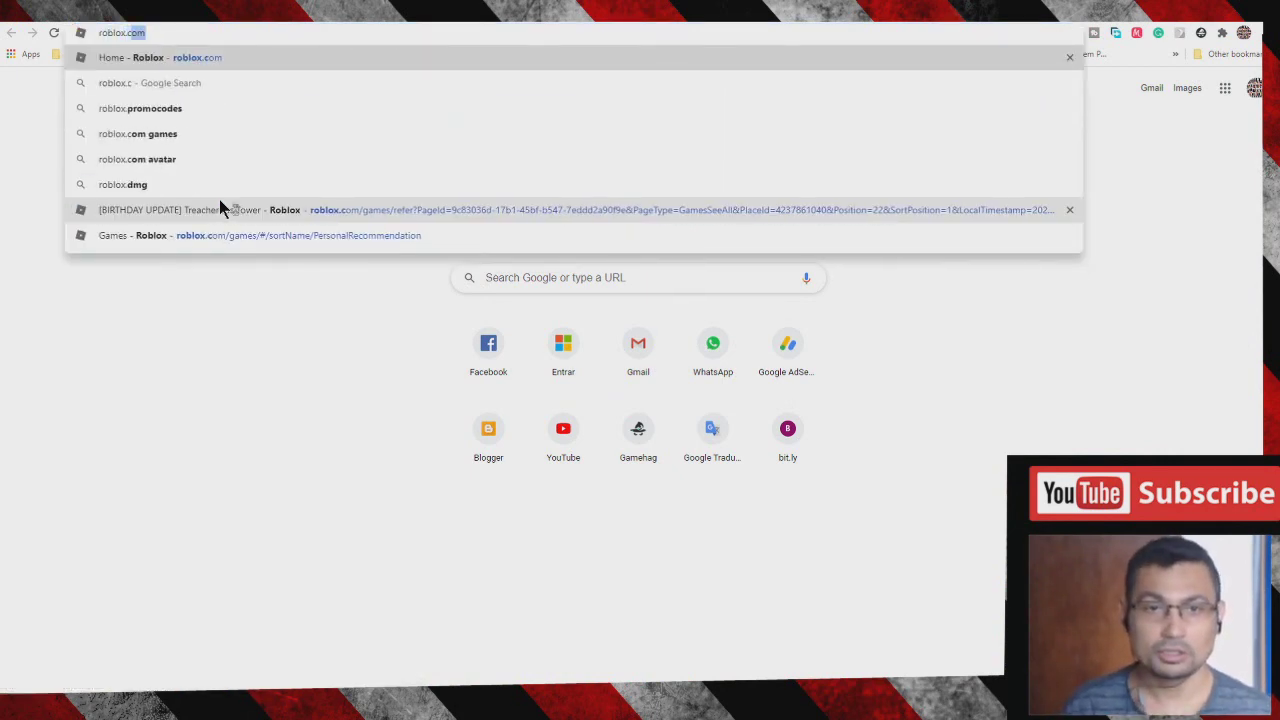
pyautogui.write('om')
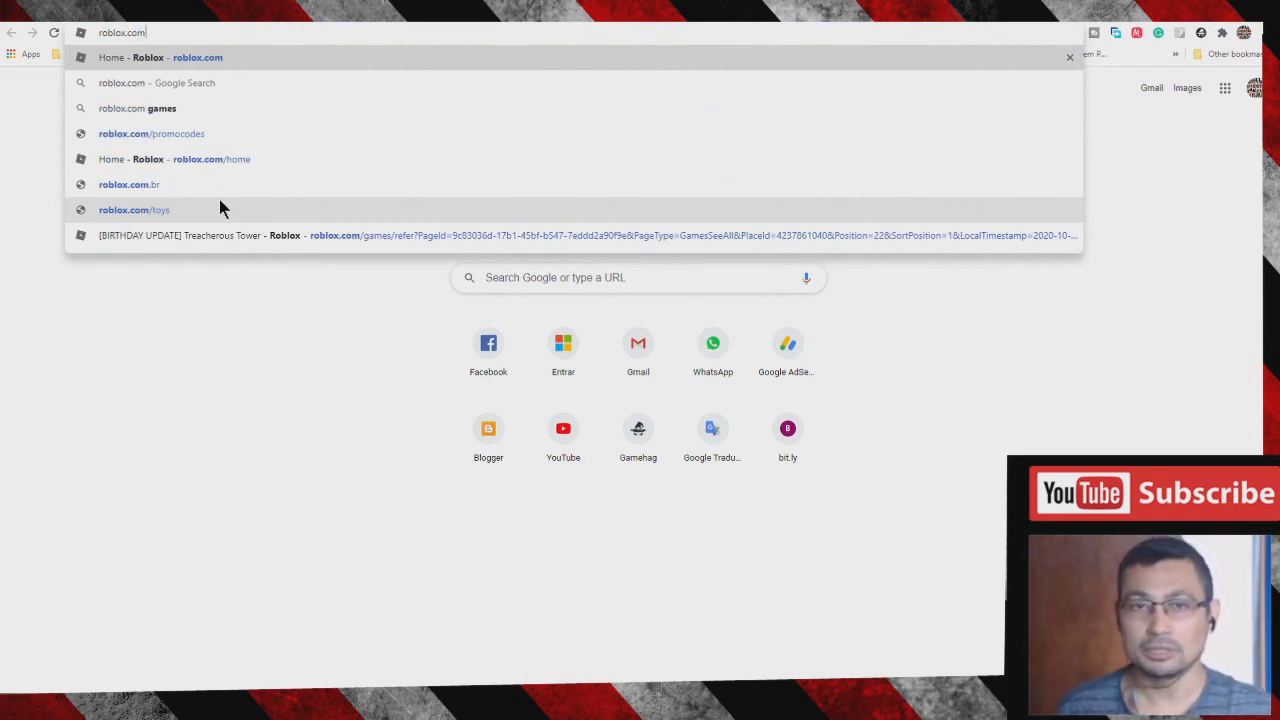
pyautogui.press('Return')
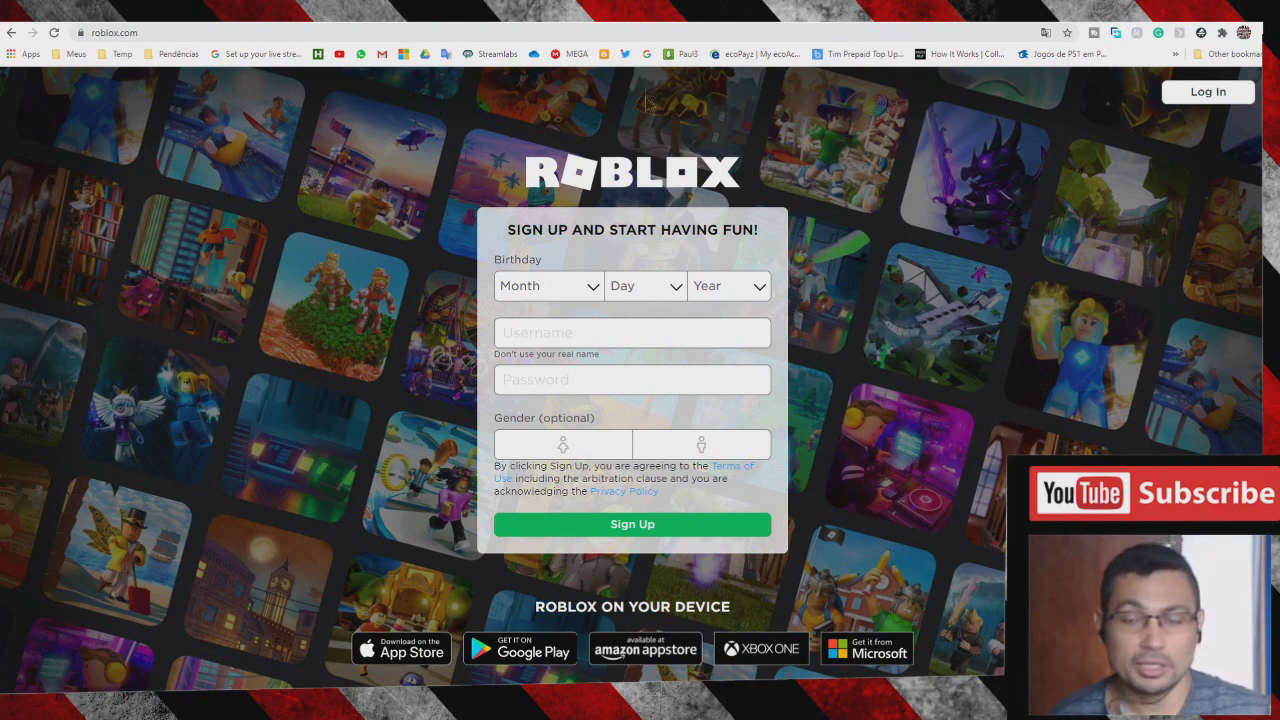
# - Set the sign-up birthday to January 01, 2000
pyautogui.click(545, 293)
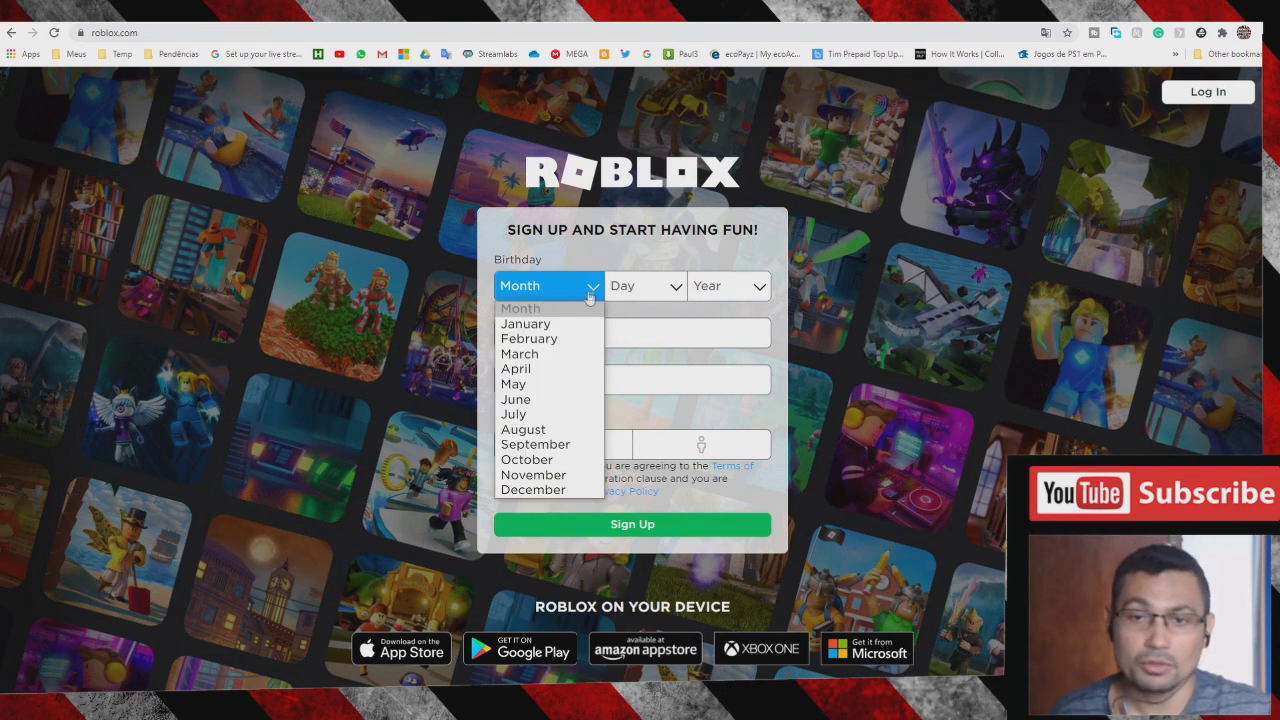
pyautogui.click(540, 324)
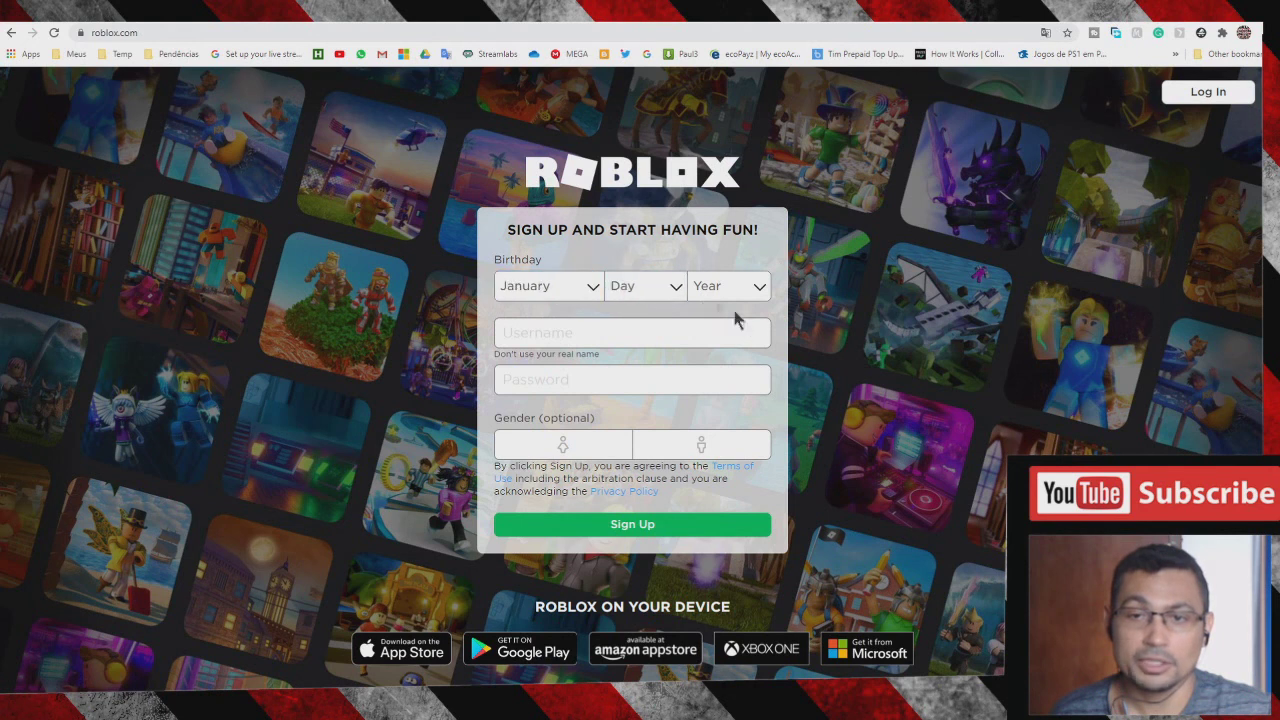
pyautogui.click(640, 292)
pyautogui.click(630, 322)
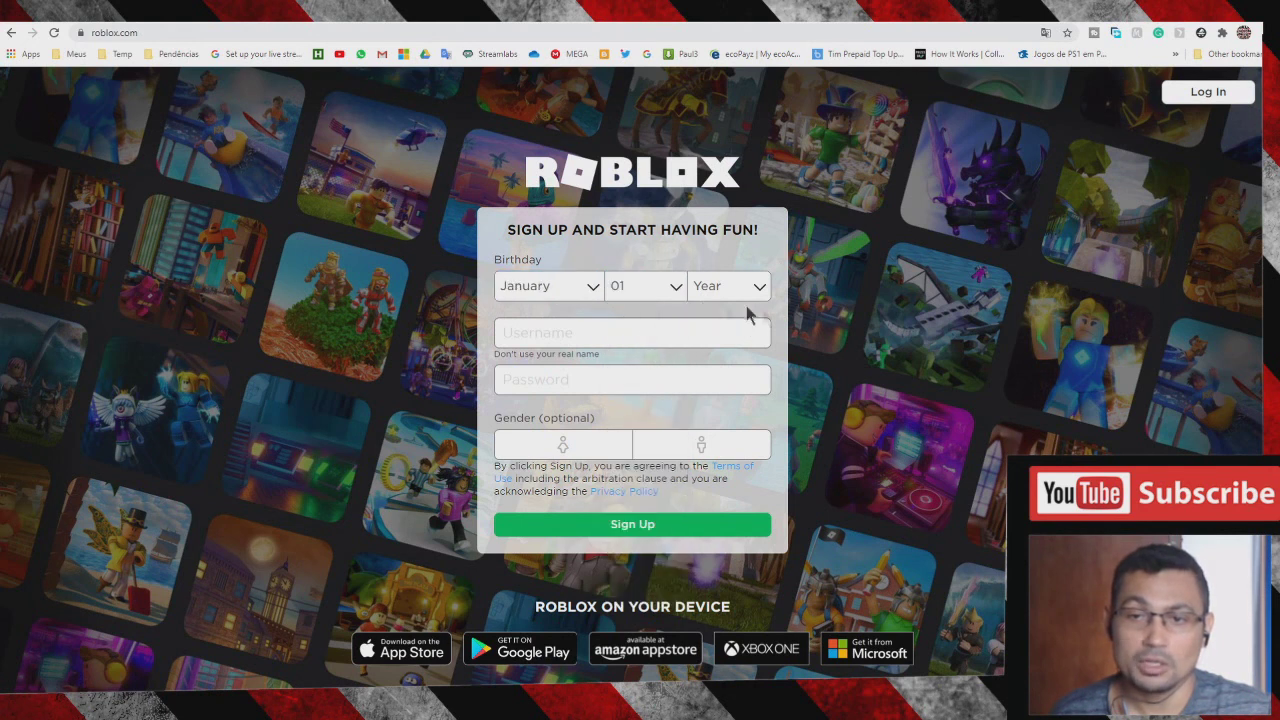
pyautogui.click(740, 290)
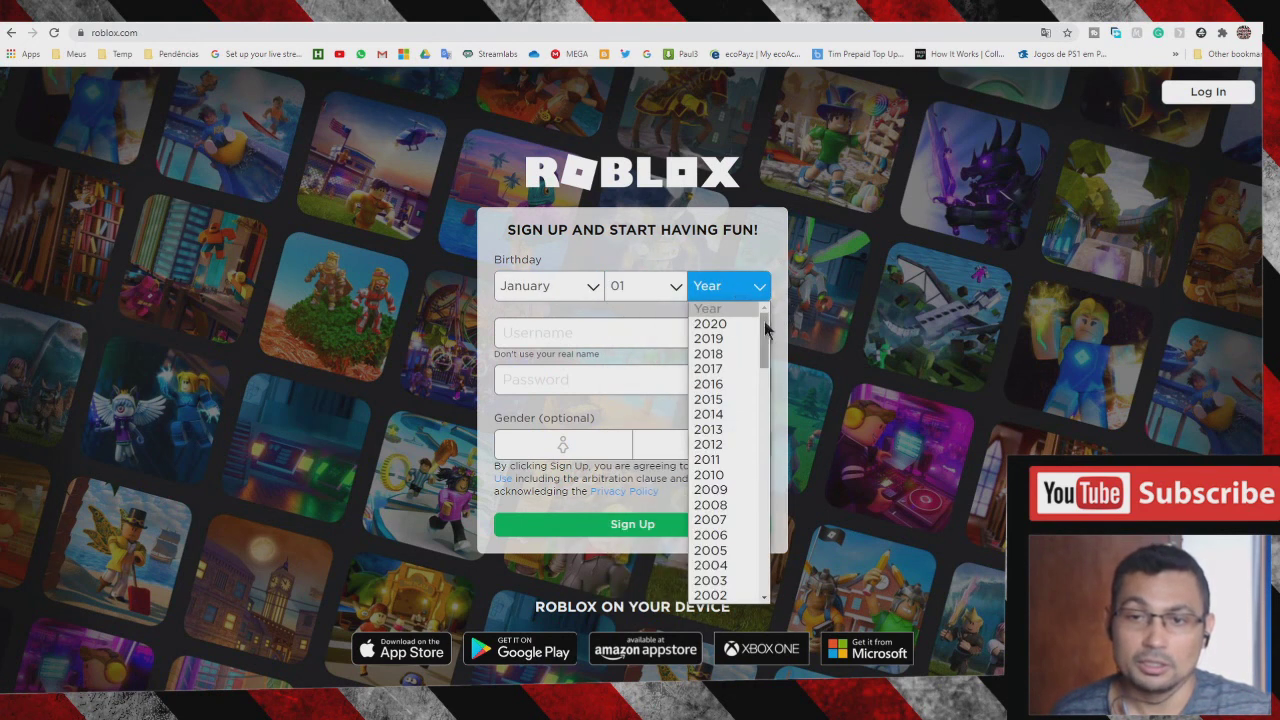
pyautogui.moveTo(764, 330); pyautogui.dragTo(763, 371)
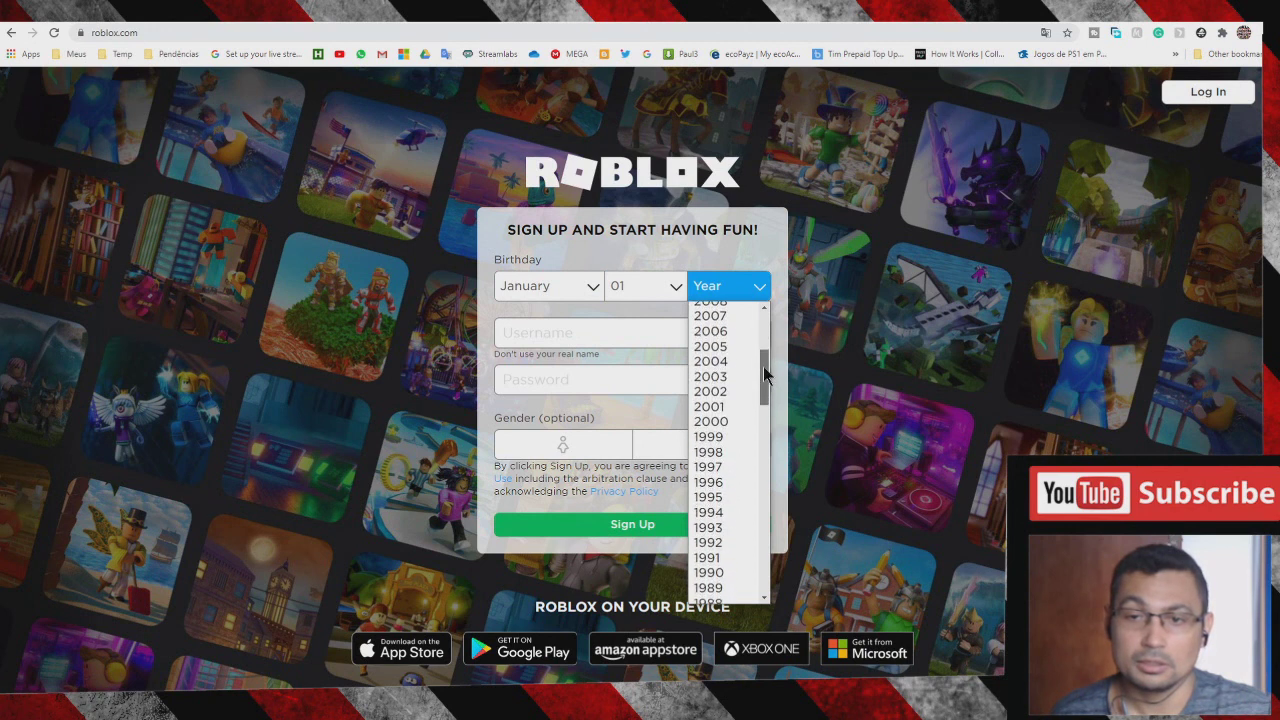
pyautogui.click(726, 426)
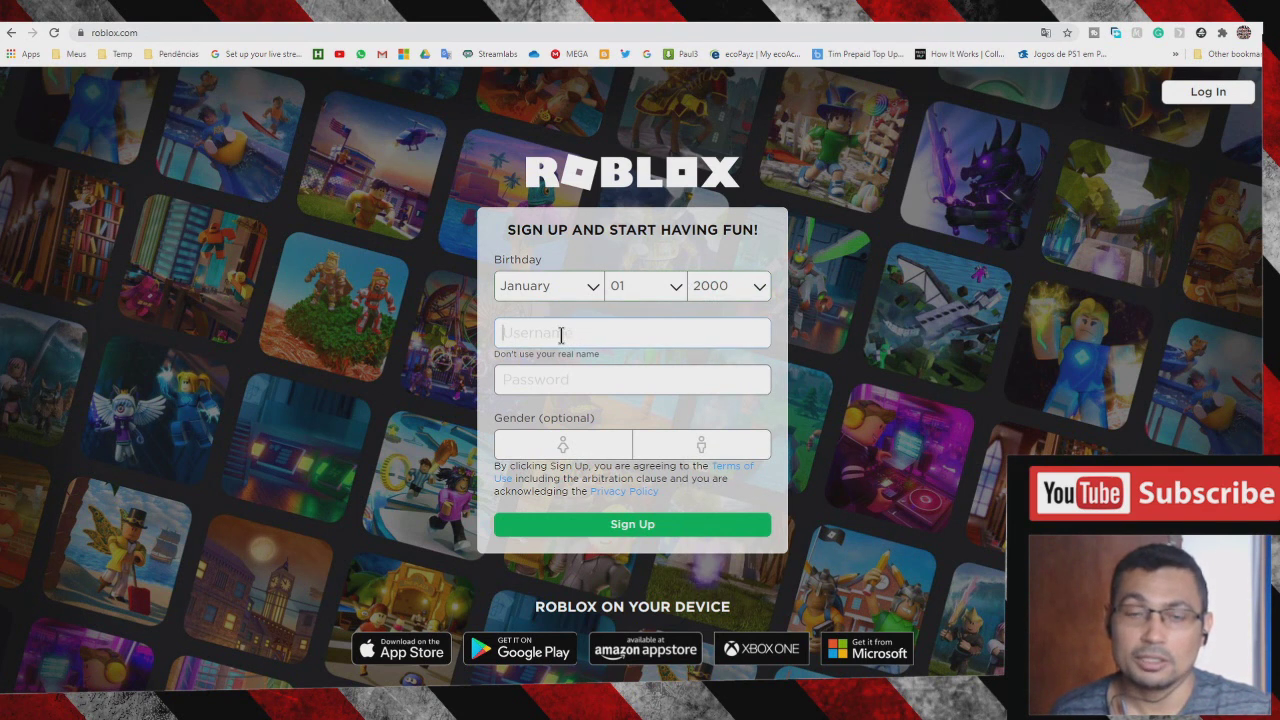
# - Enter a username and password, choose male gender, and submit the sign-up form
pyautogui.click(561, 335)
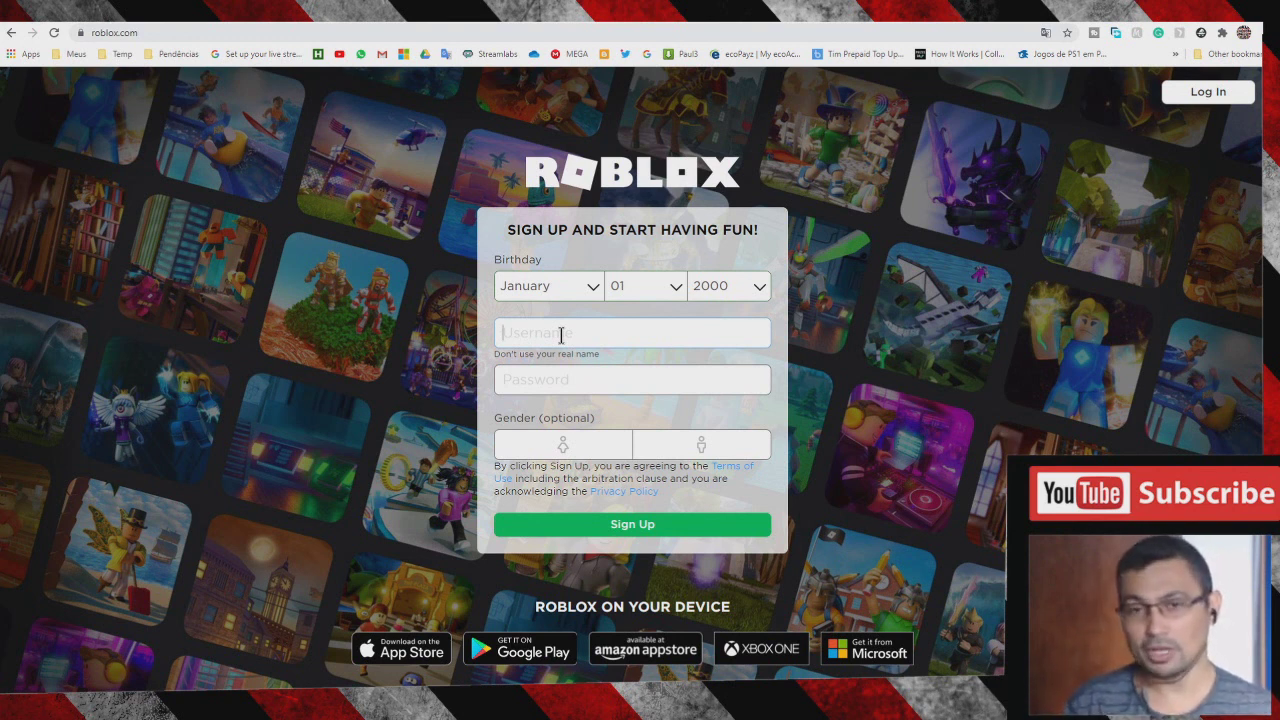
pyautogui.write('mal')
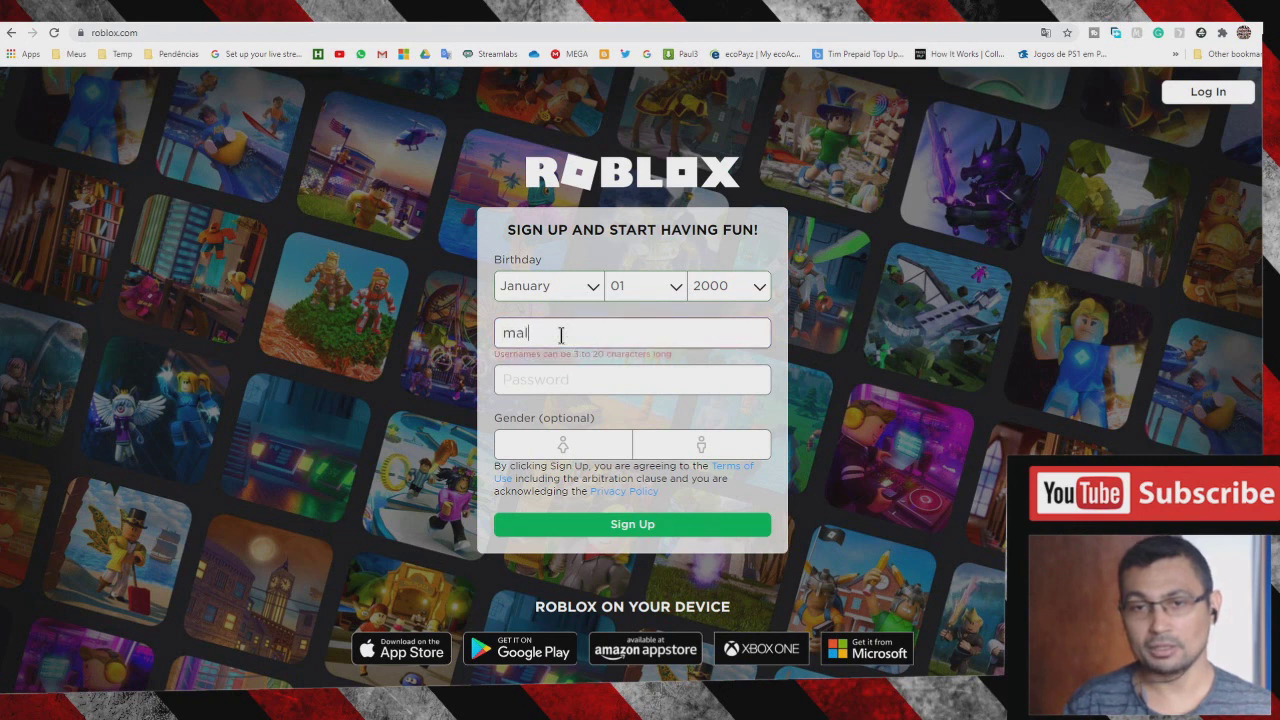
pyautogui.write('echa')
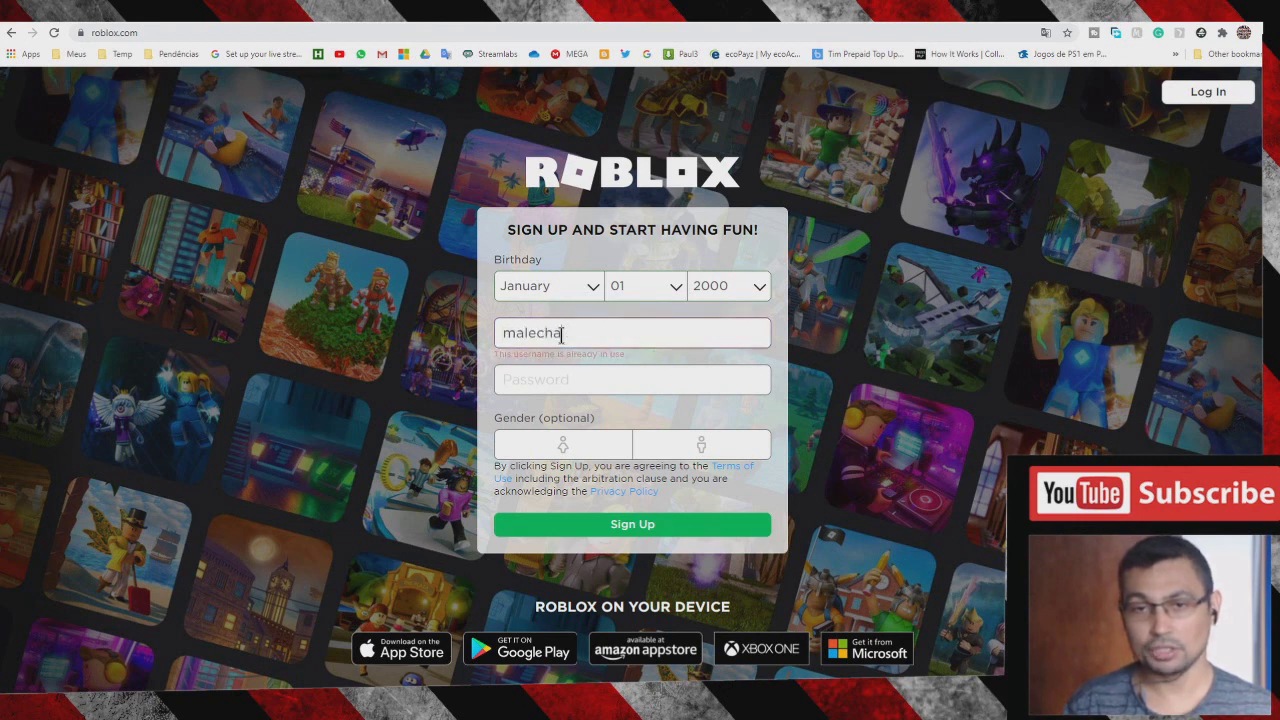
pyautogui.write('nnel')
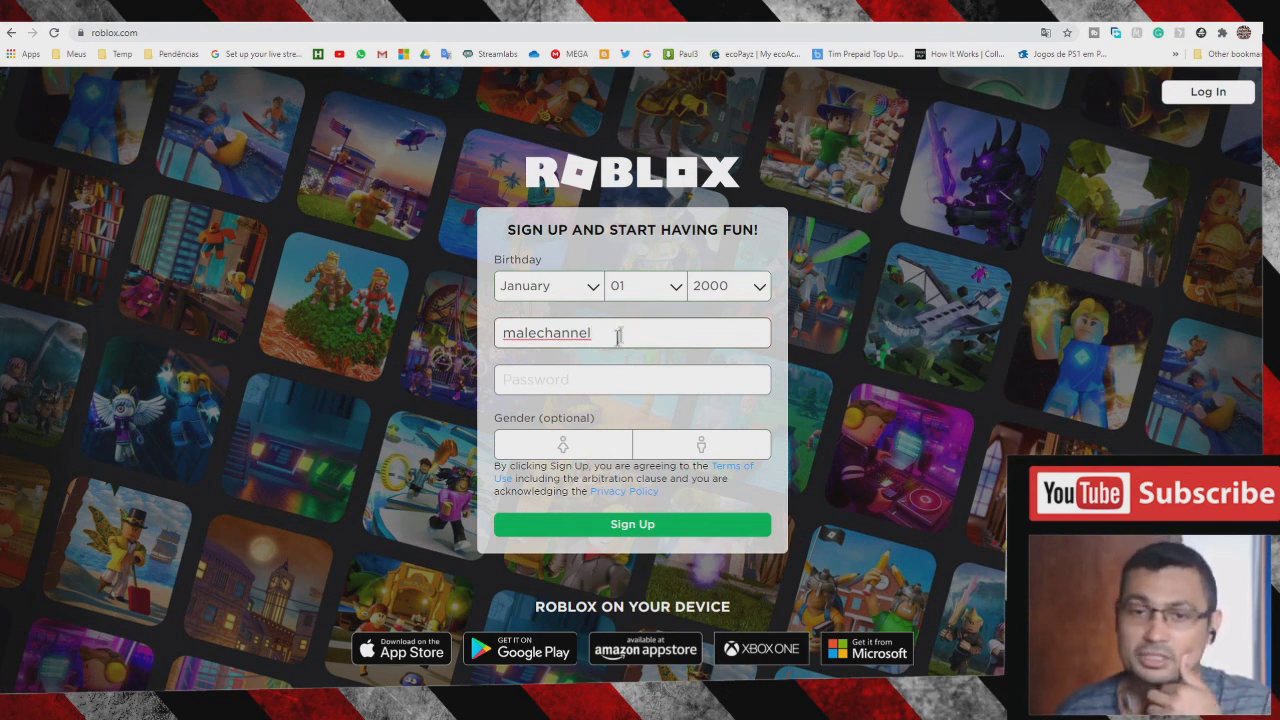
pyautogui.click(552, 379)
pyautogui.write('1234')
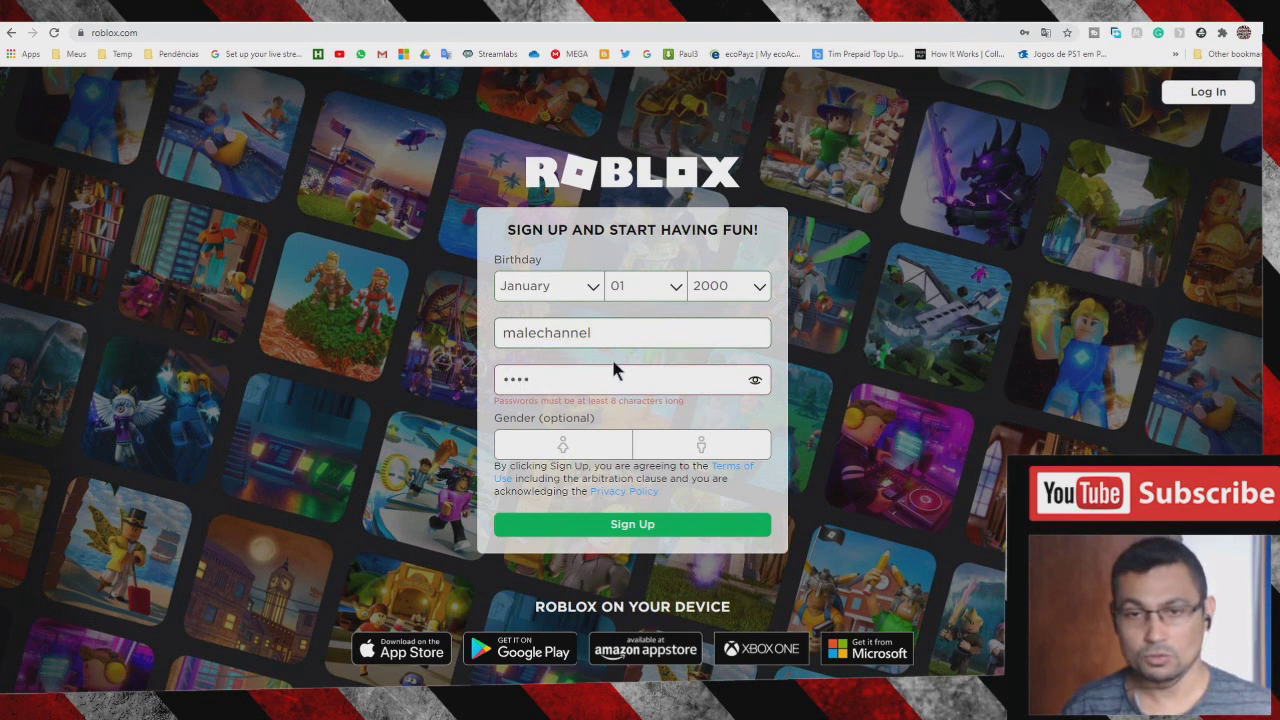
pyautogui.write('5')
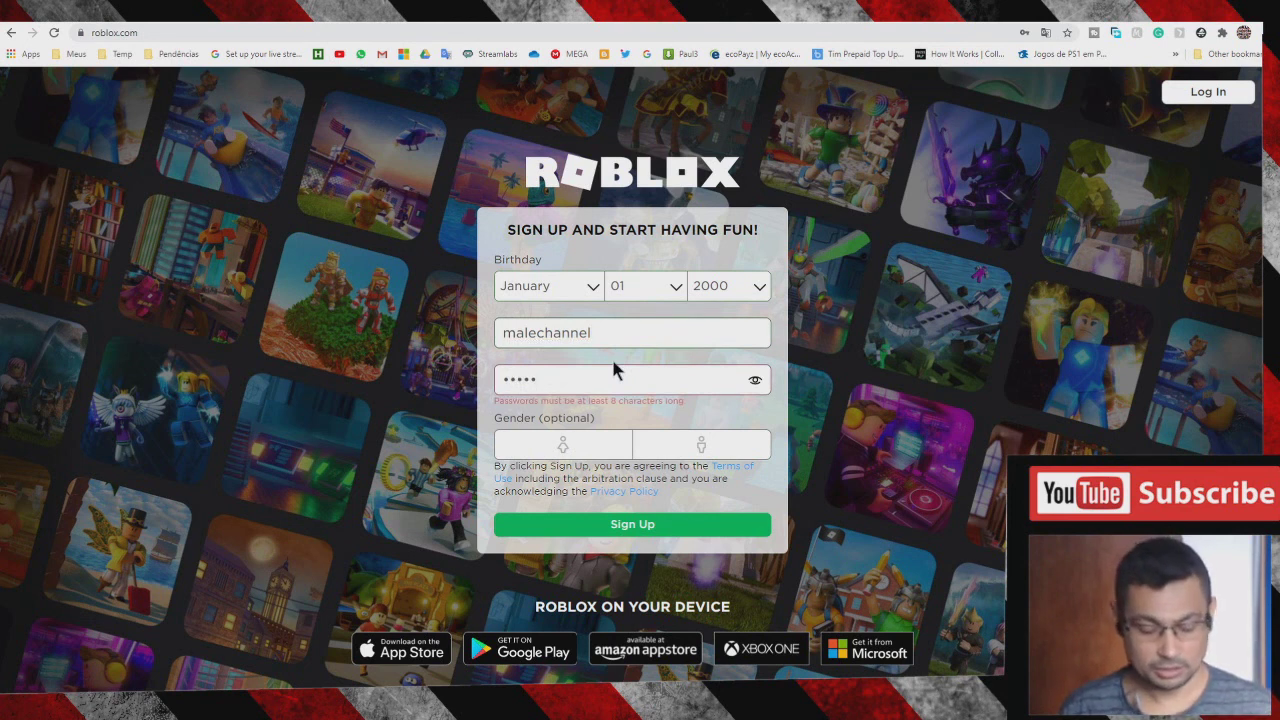
pyautogui.write('6789')
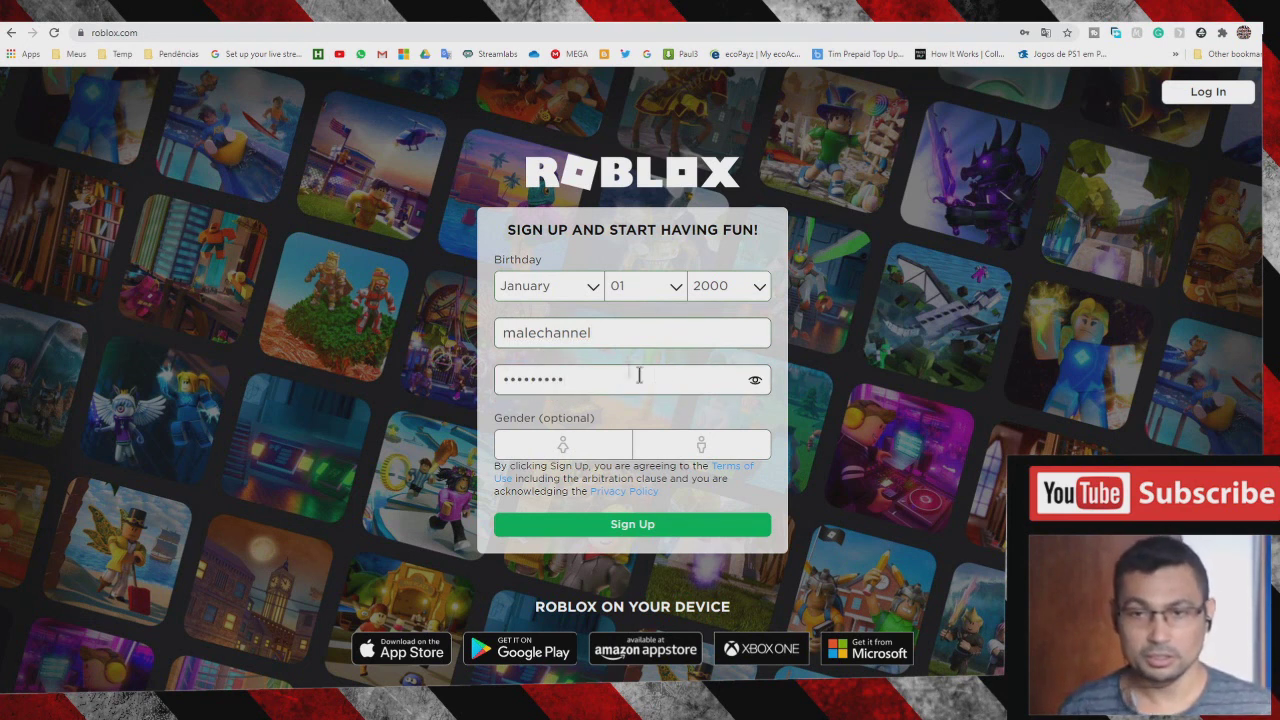
pyautogui.click(757, 386)
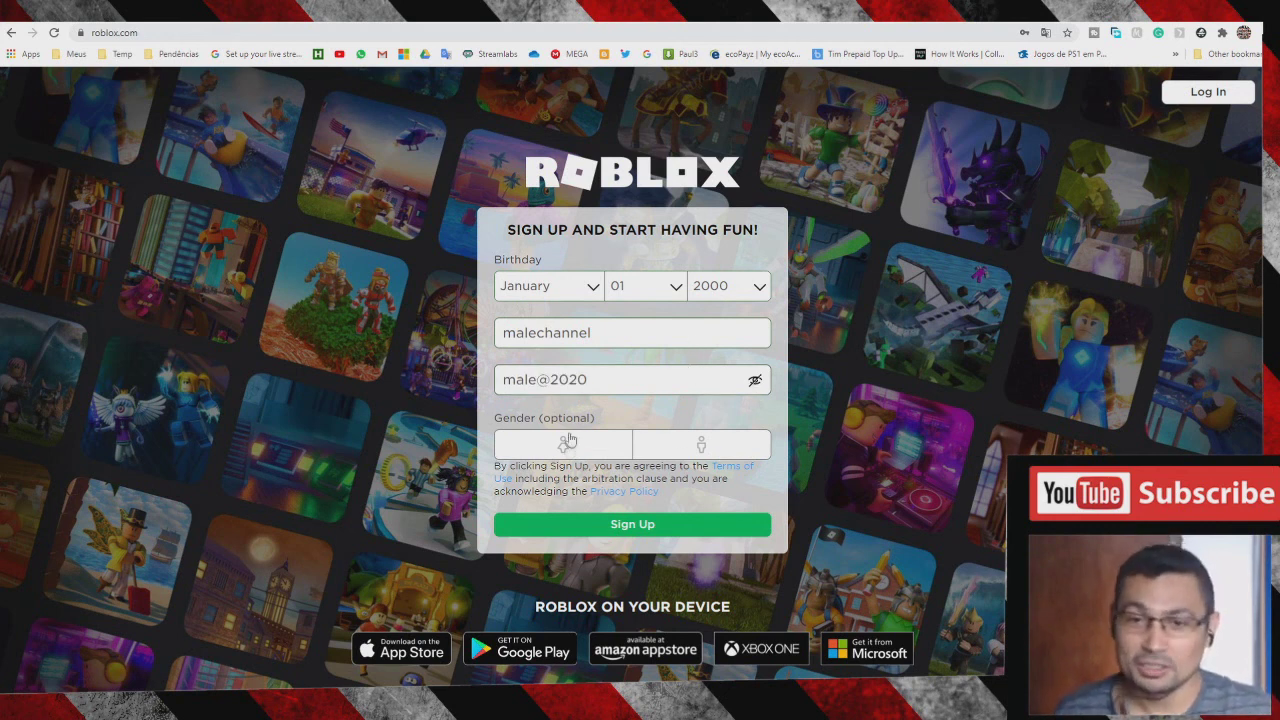
pyautogui.click(695, 448)
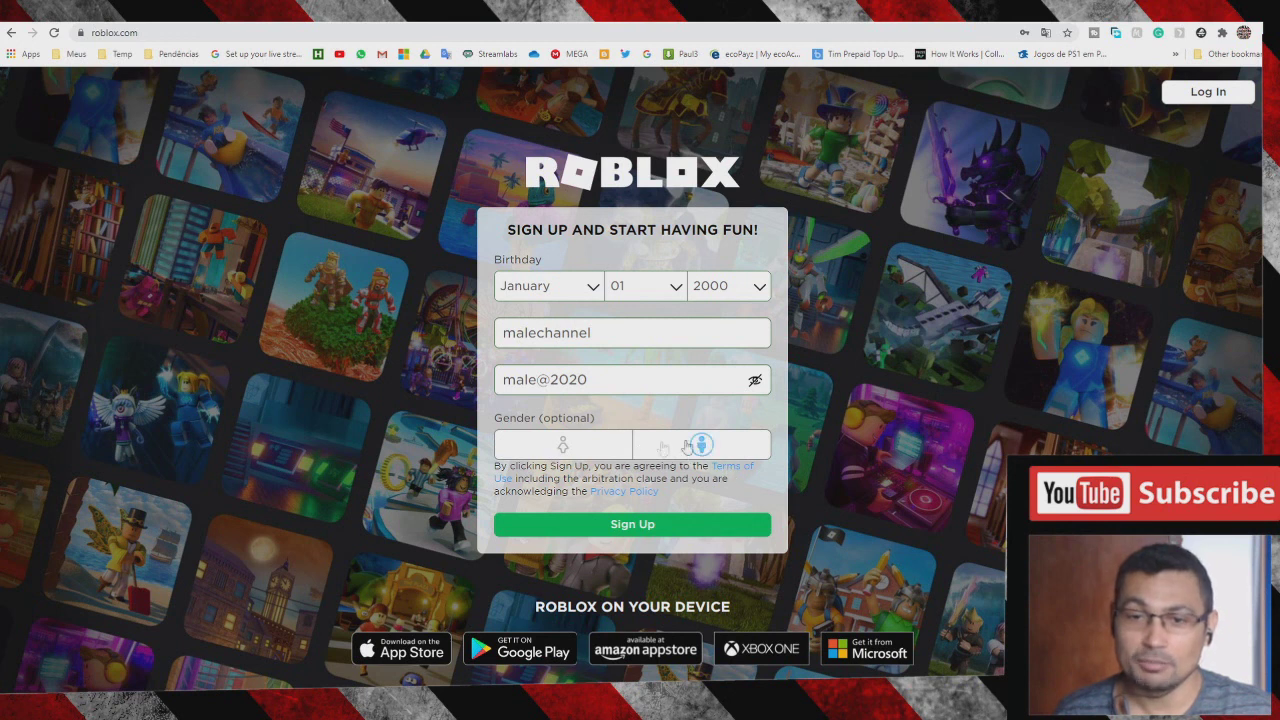
pyautogui.click(586, 523)
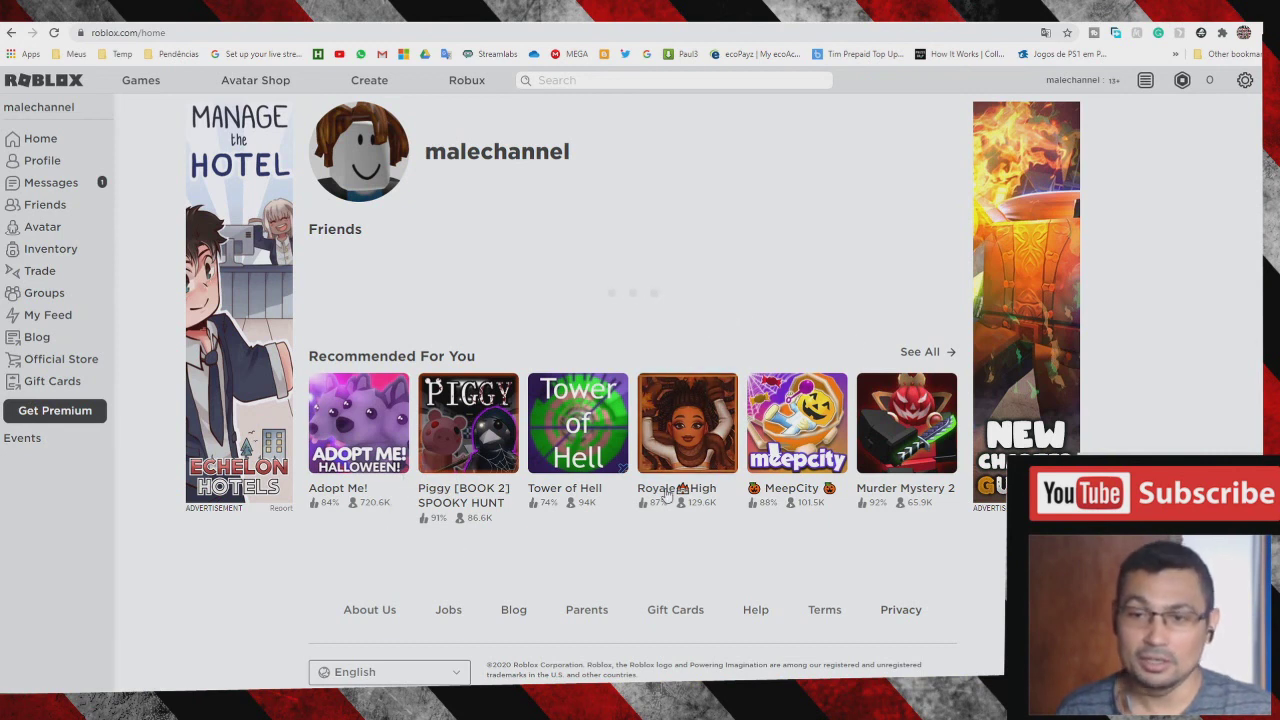
# - Open the Jailbreak [FALL Map!] page from the full Recommended For You list
pyautogui.click(919, 353)
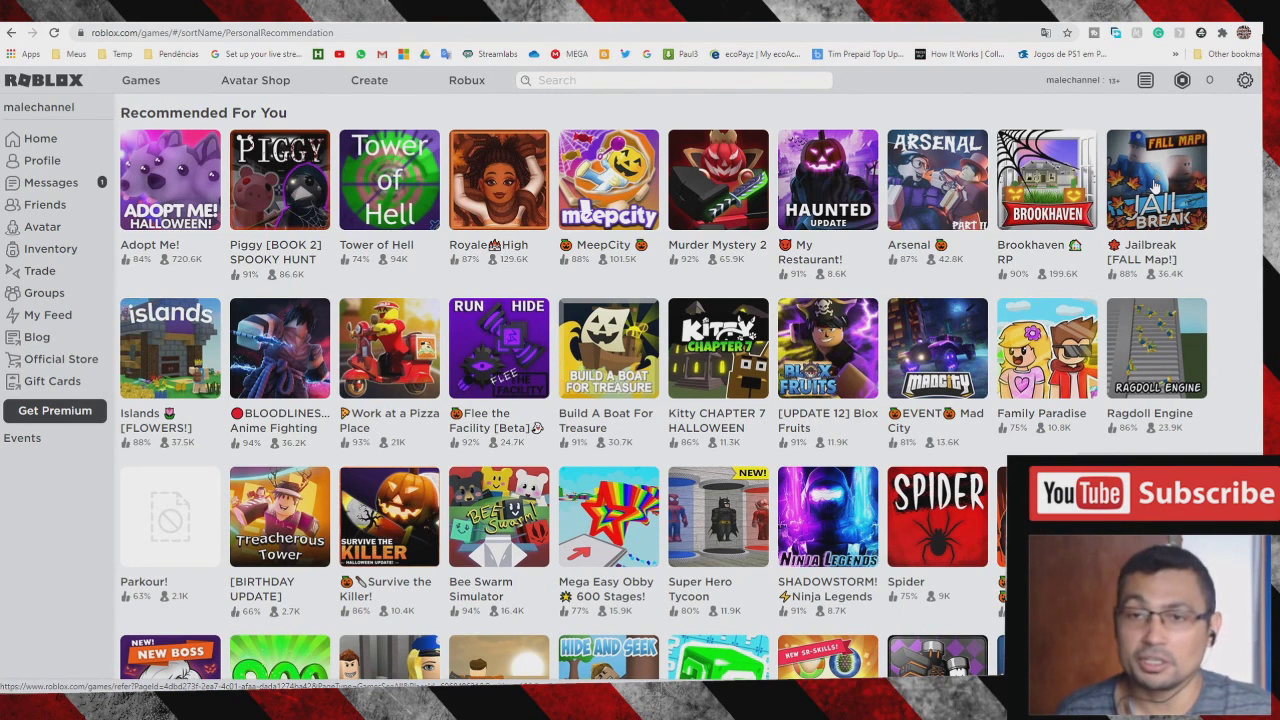
pyautogui.click(1155, 187)
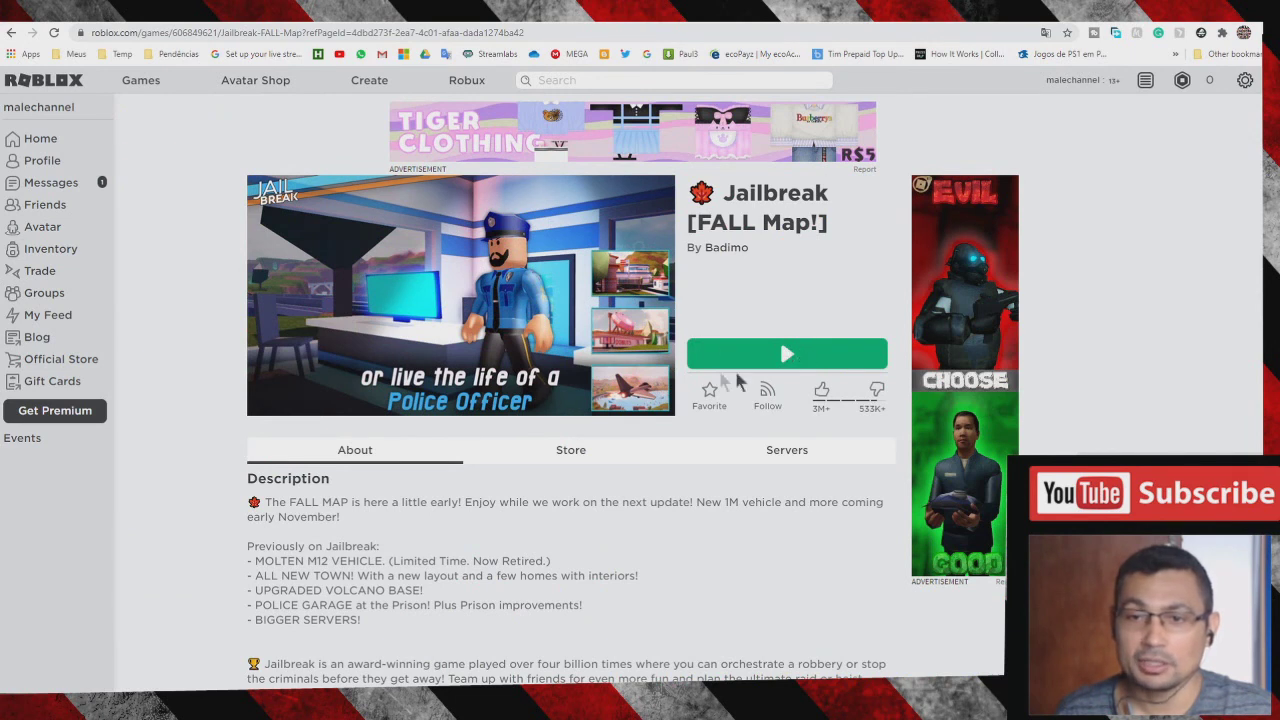
# - Play Jailbreak and save the Roblox player installer into the Temp folder
pyautogui.click(767, 353)
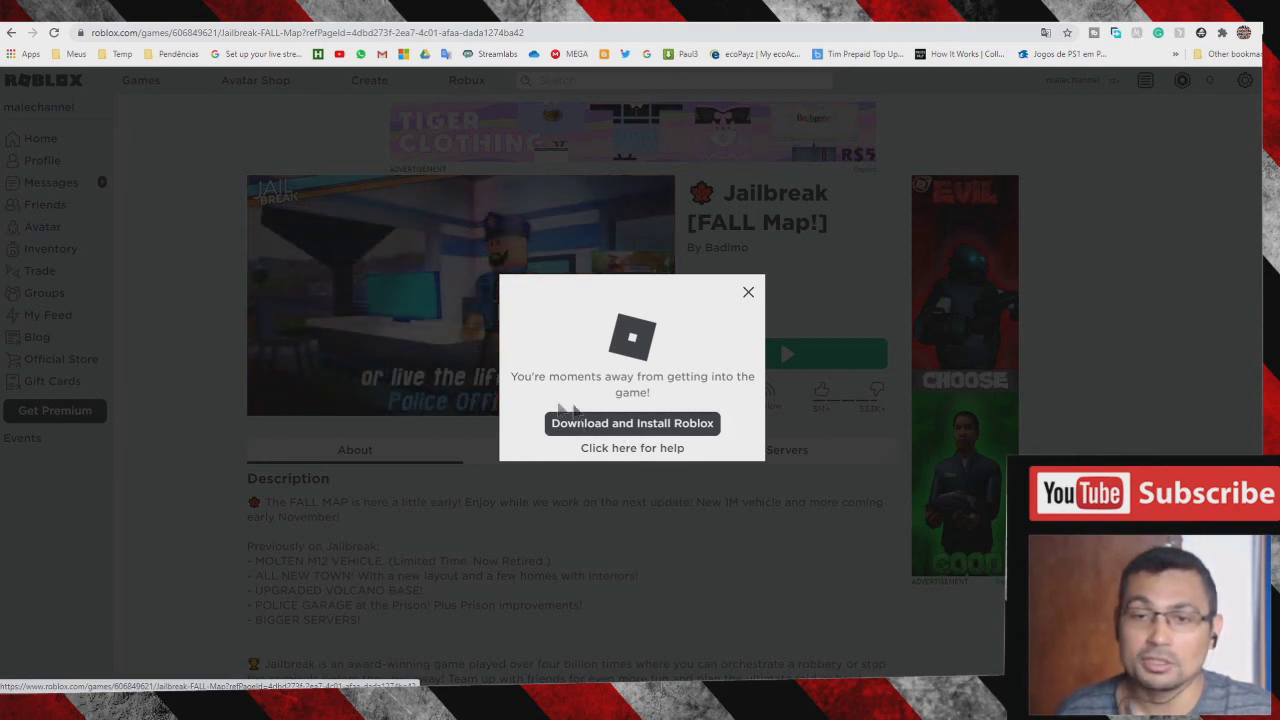
pyautogui.click(618, 428)
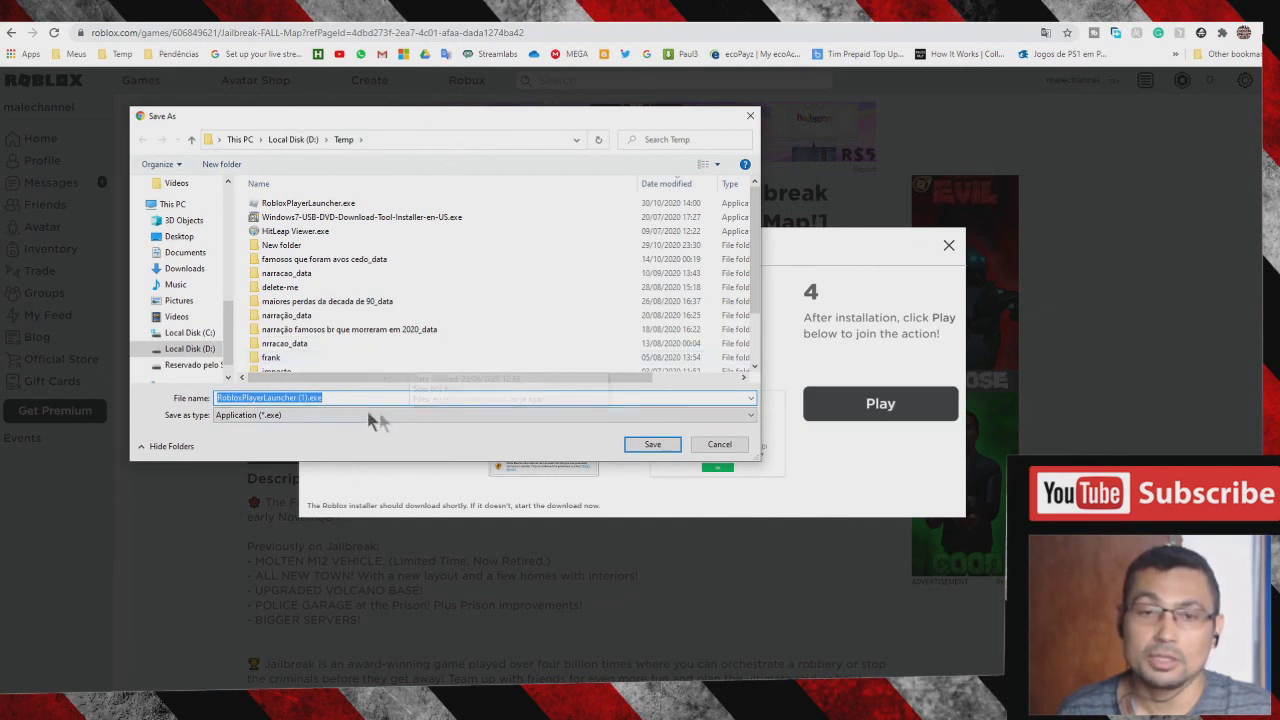
pyautogui.click(652, 444)
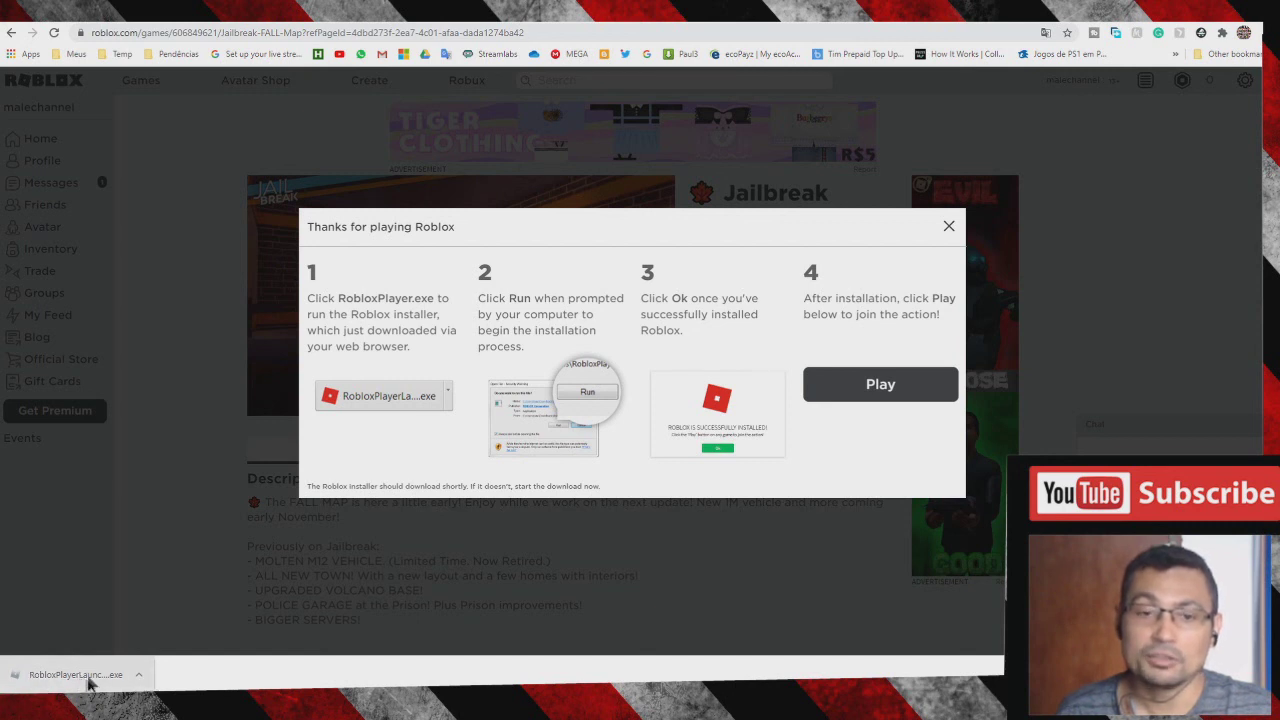
pyautogui.click(139, 677)
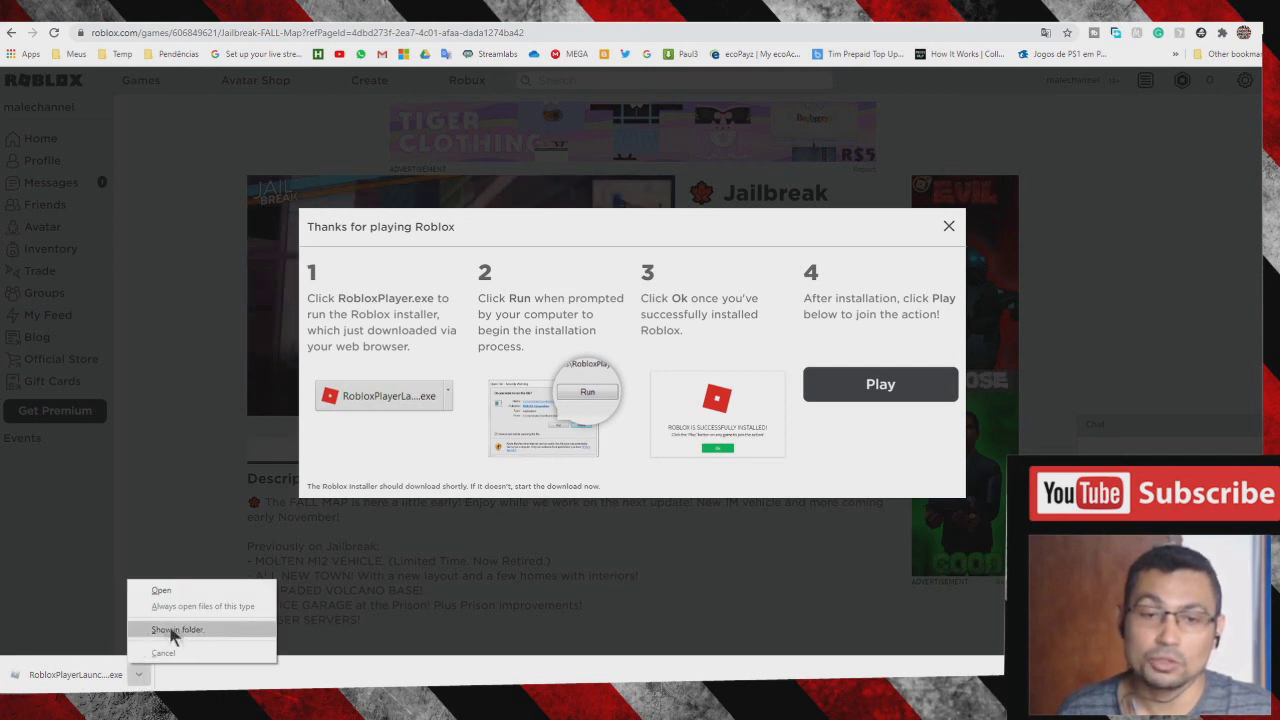
# - Run the RobloxPlayerLauncher from its Temp folder and dismiss the install success message
pyautogui.click(218, 632)
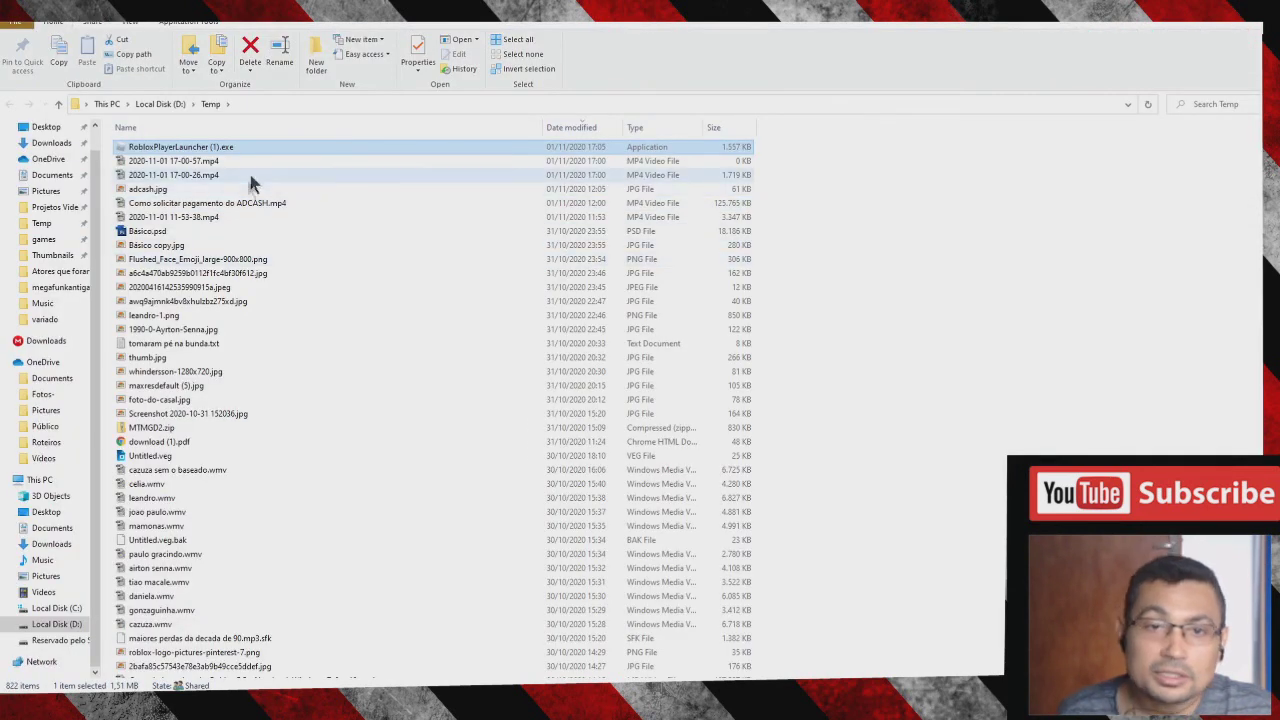
pyautogui.rightClick(198, 148)
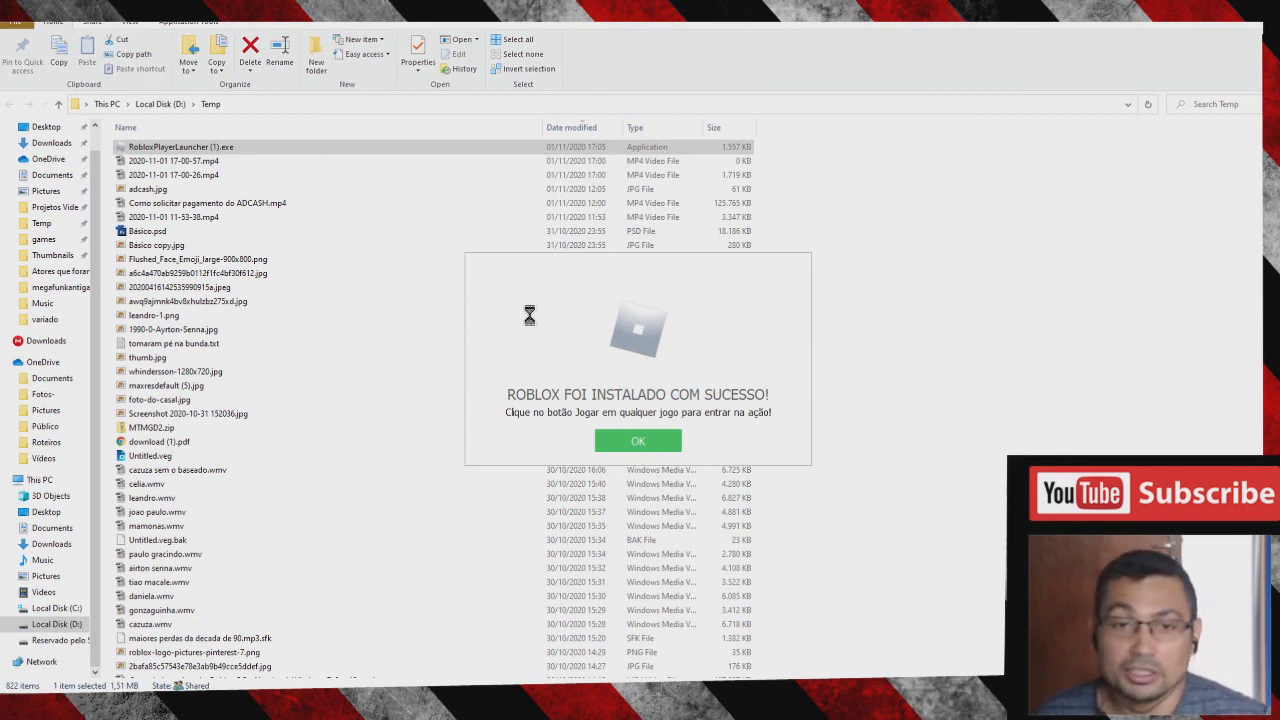
pyautogui.click(622, 446)
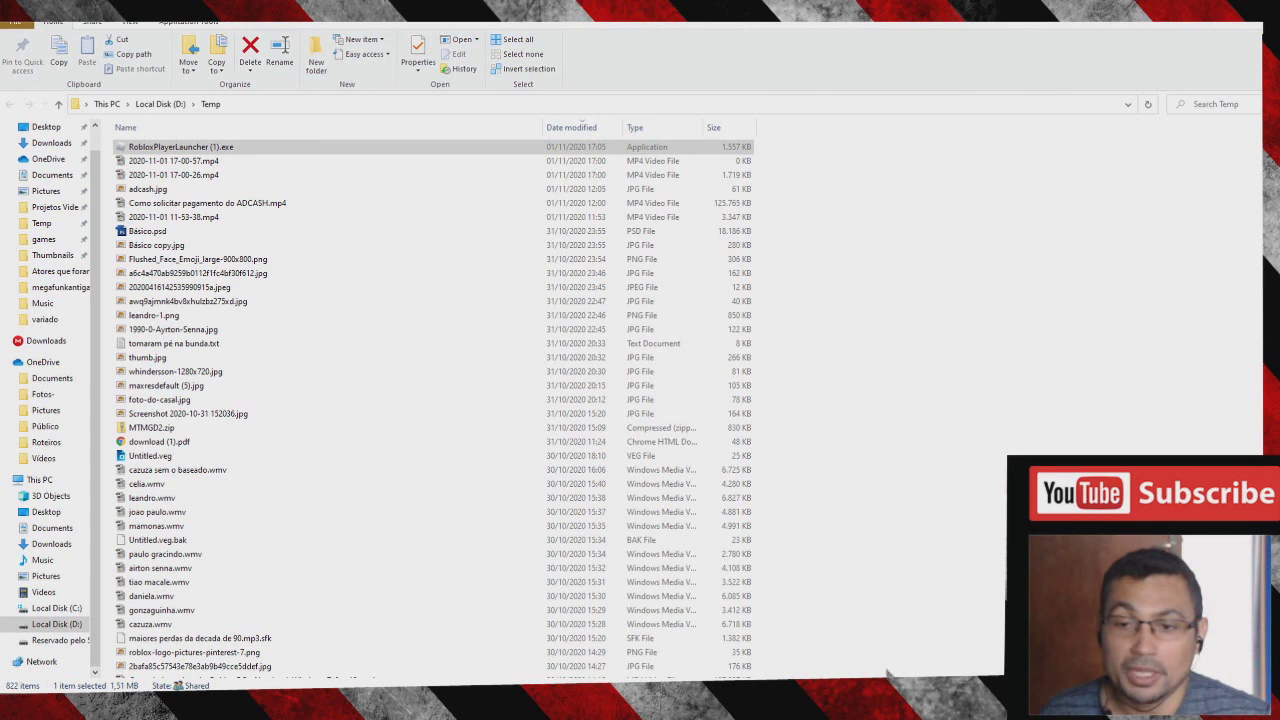
# - Back in Chrome, close the install instructions, play Jailbreak, and allow Roblox to open
pyautogui.hotkey('alt', 'Tab')
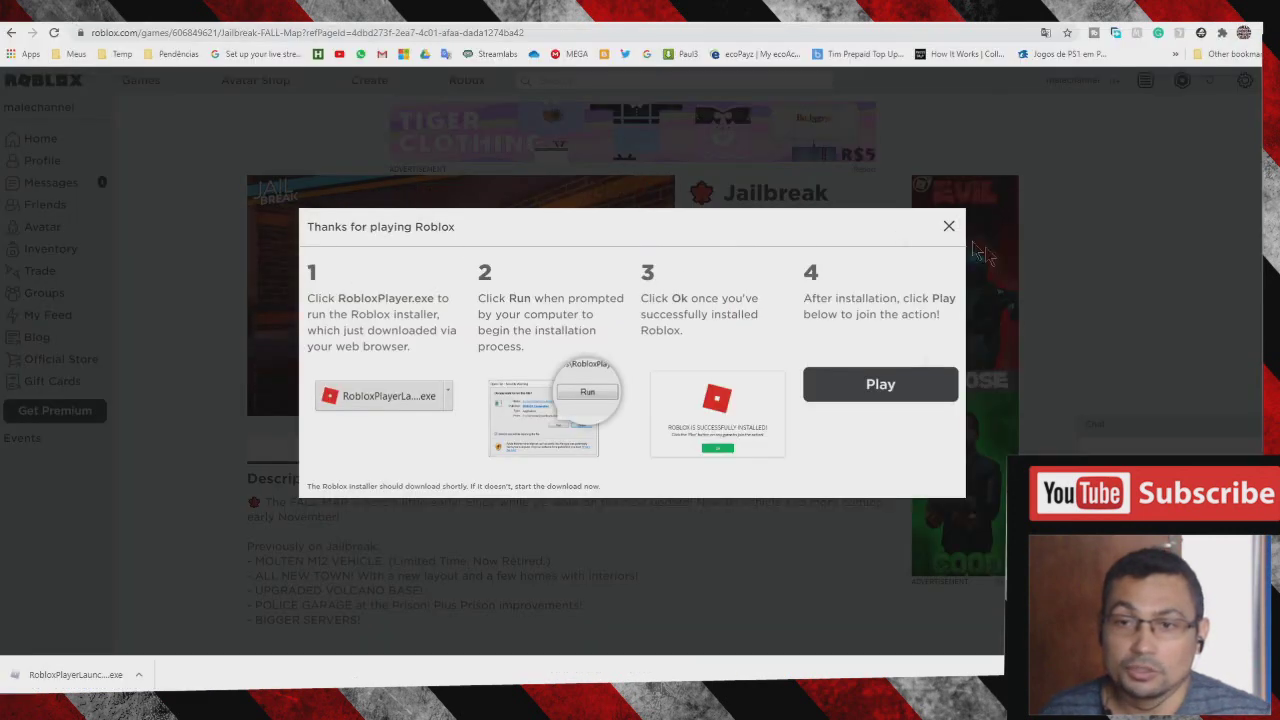
pyautogui.click(949, 232)
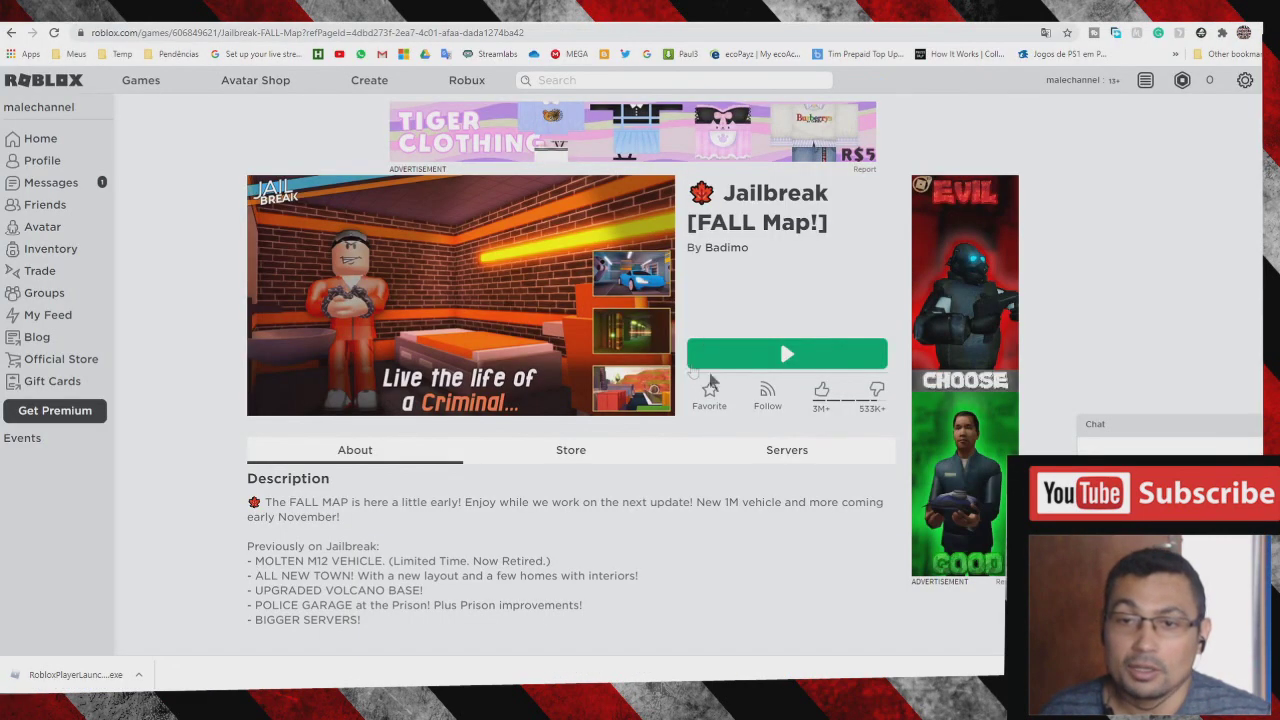
pyautogui.click(763, 357)
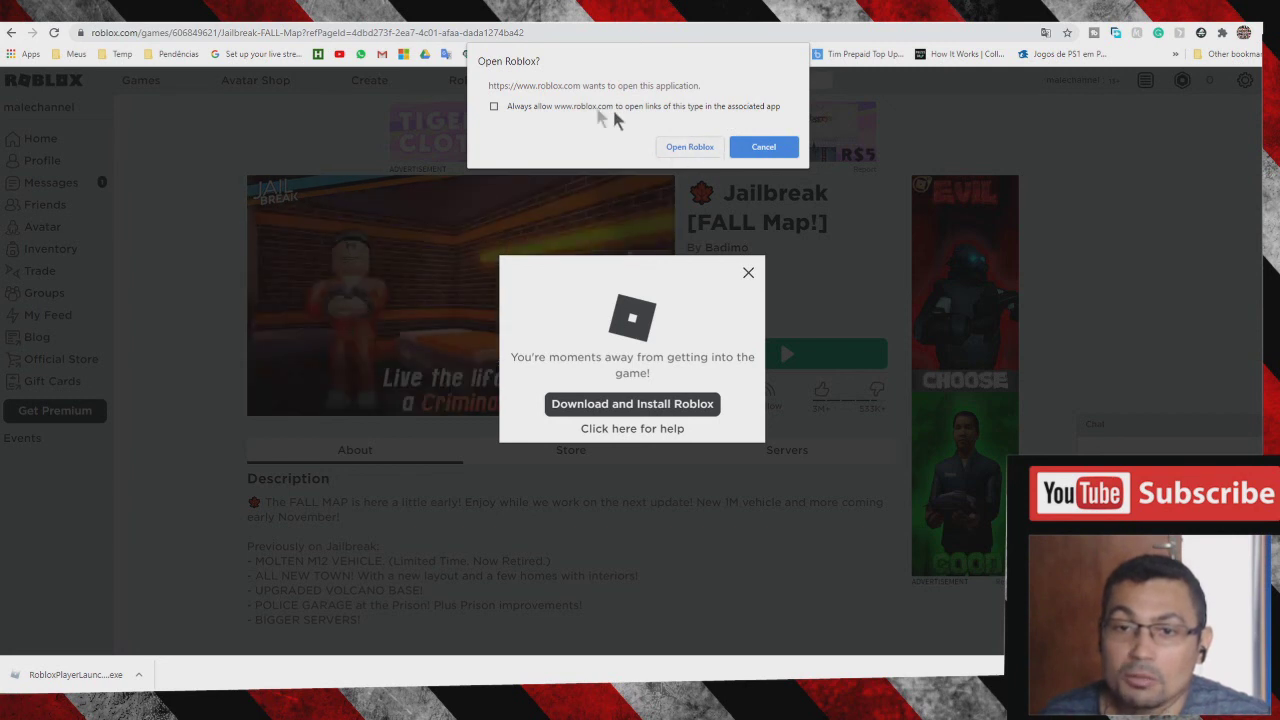
pyautogui.click(688, 148)
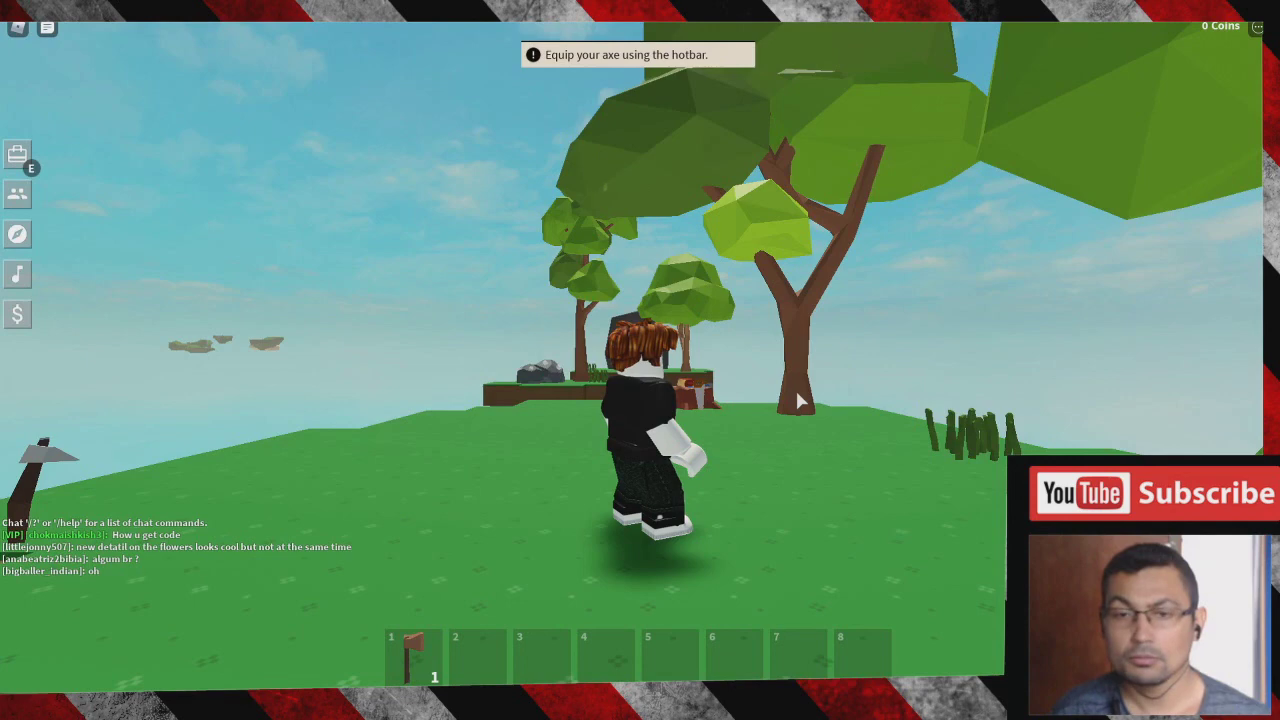
# - Walk the avatar around with A and S, rotate the camera, and snip the game scene
pyautogui.press('a')
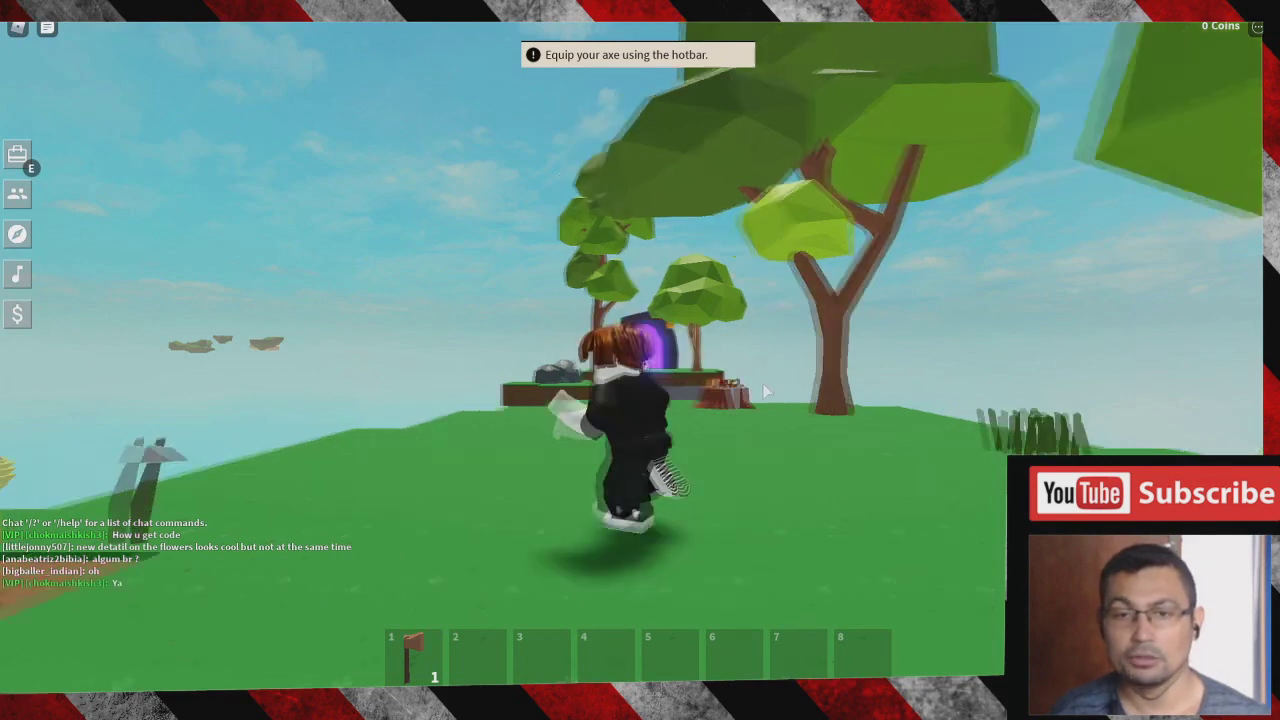
pyautogui.press('Left')
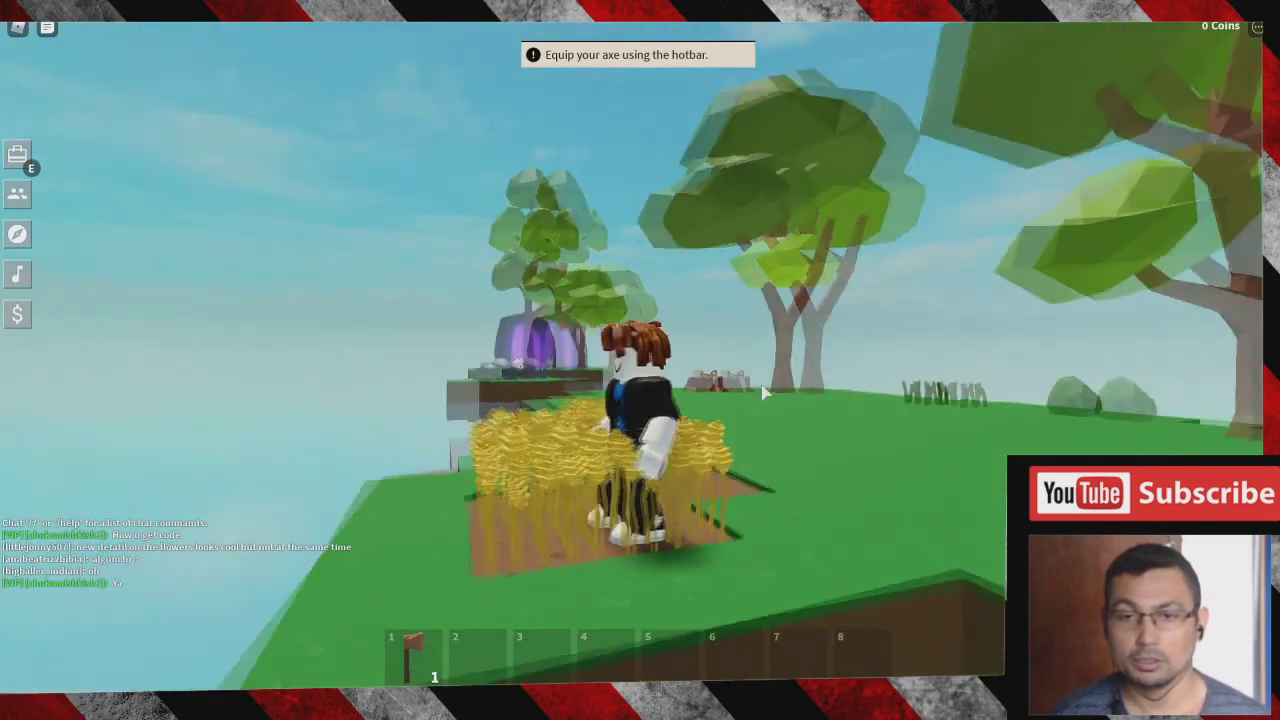
pyautogui.press('s')
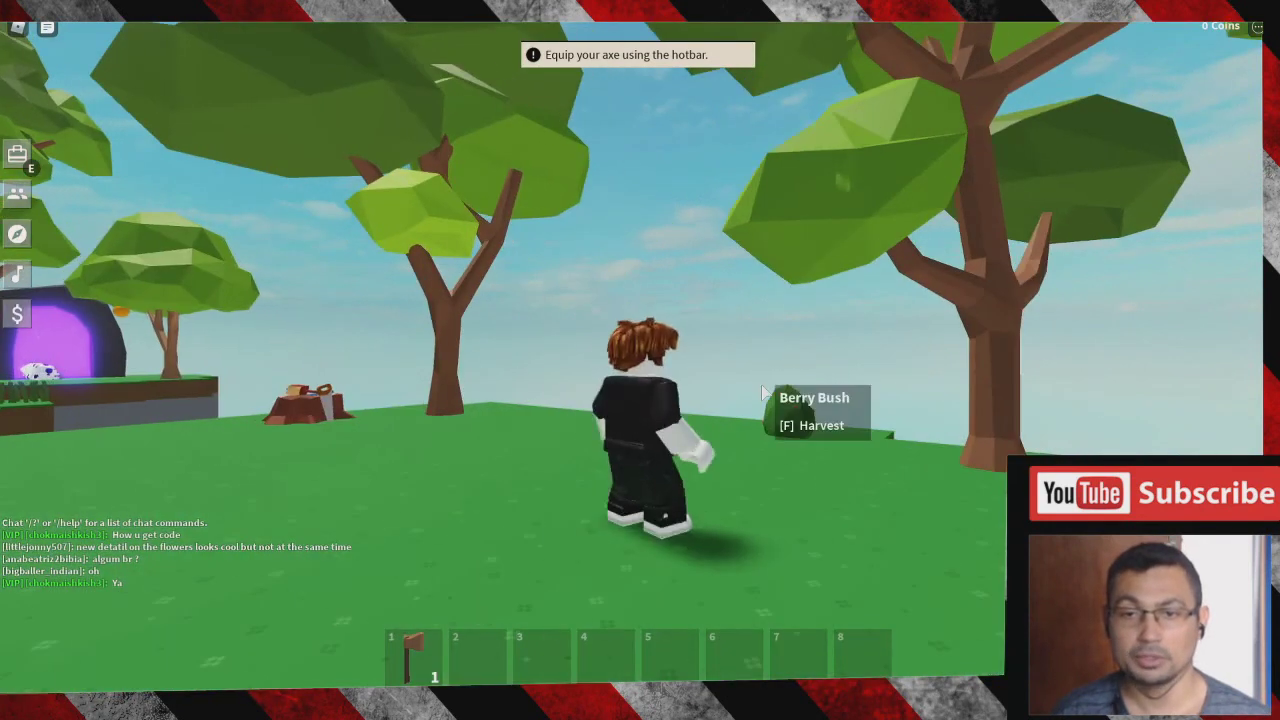
pyautogui.press('Left')
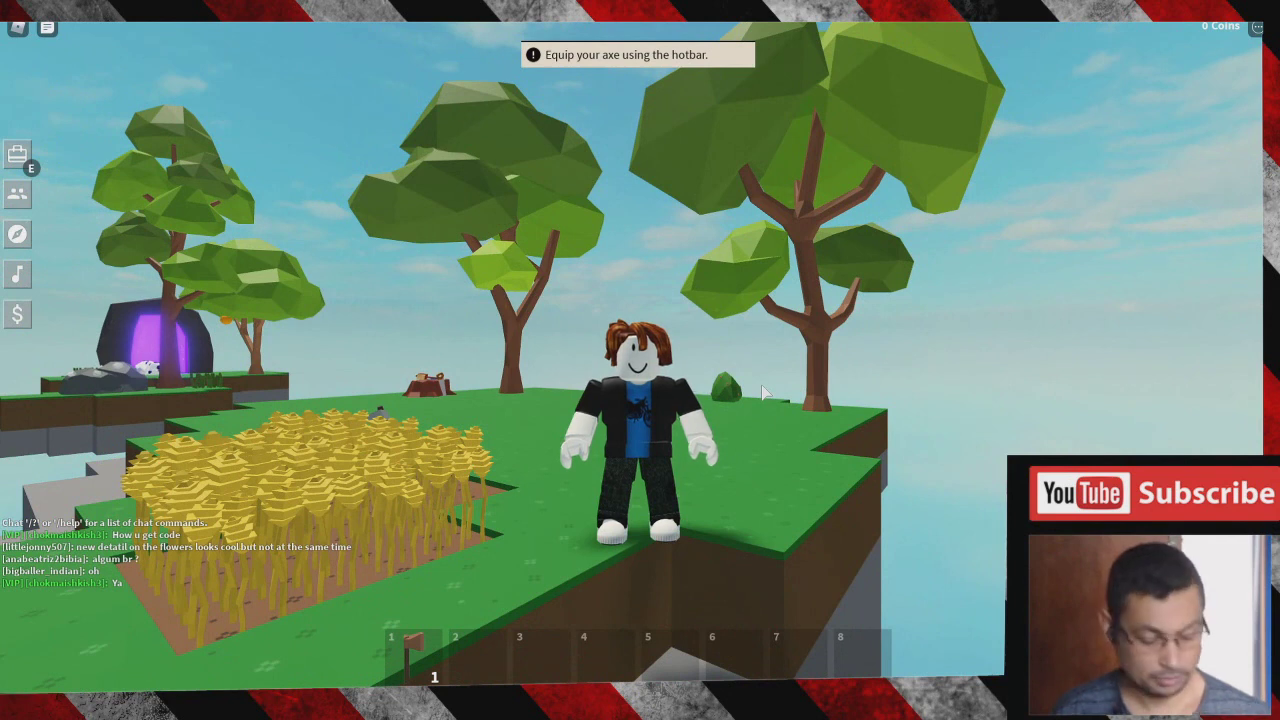
pyautogui.scroll(-3, 763, 392)
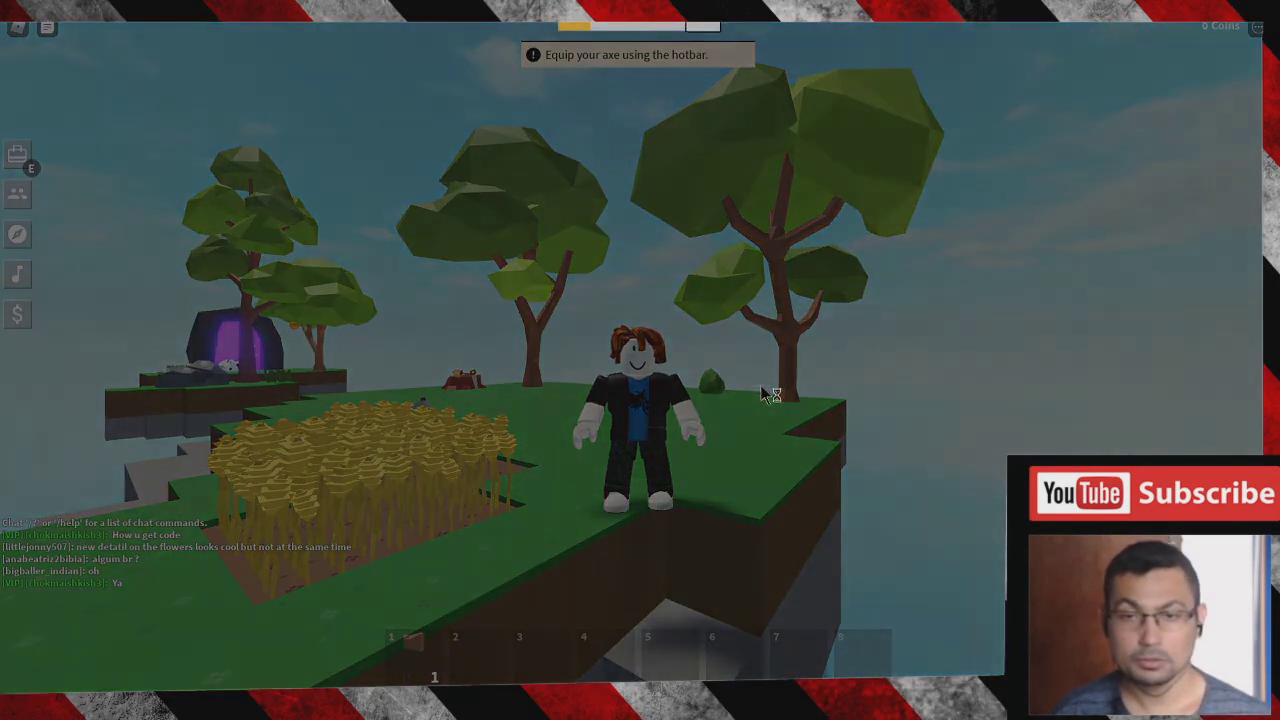
pyautogui.moveTo(266, 188); pyautogui.dragTo(965, 622)
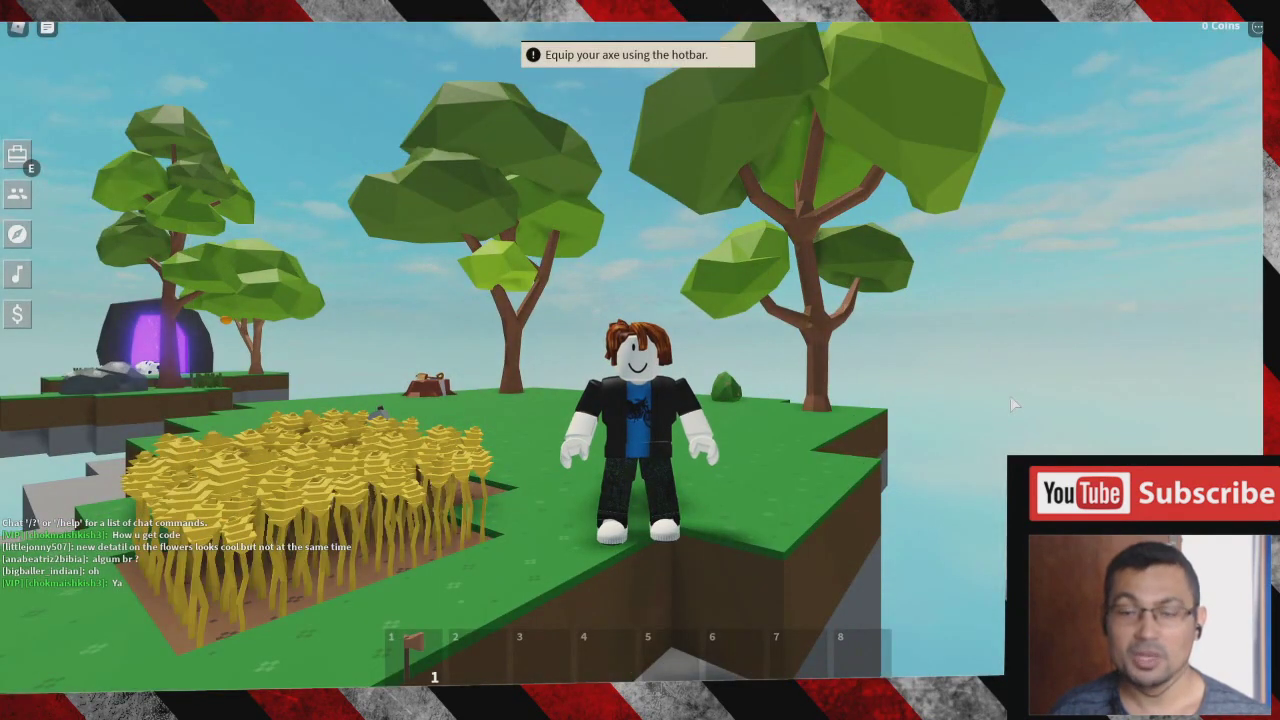